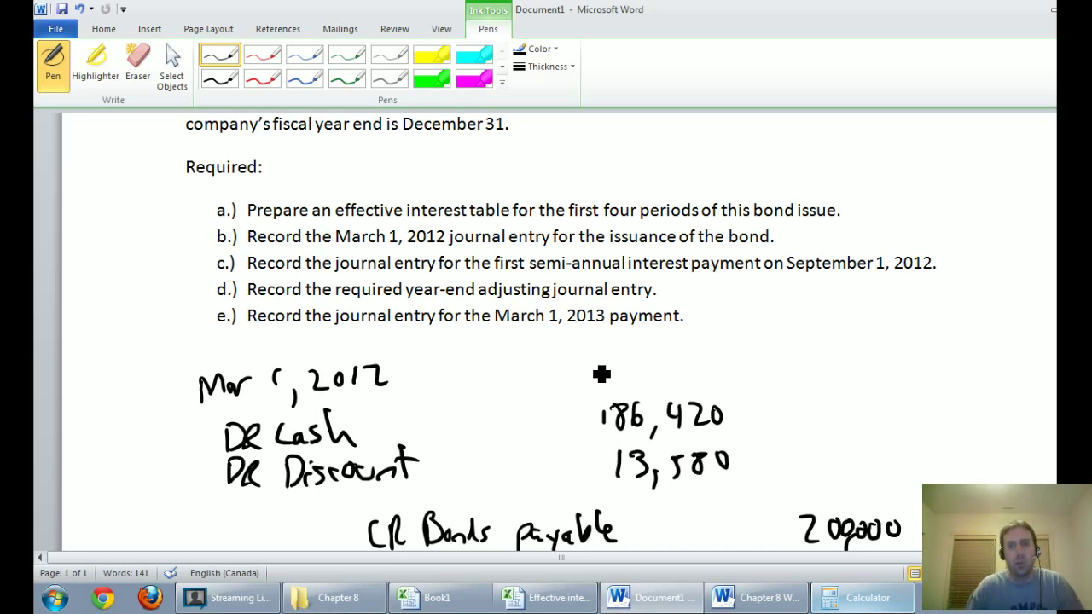
Step: Draw ink underlines beneath the 7% coupon rate and the 8% market rate in the problem paragraph
scroll(602, 374, "up", 3)
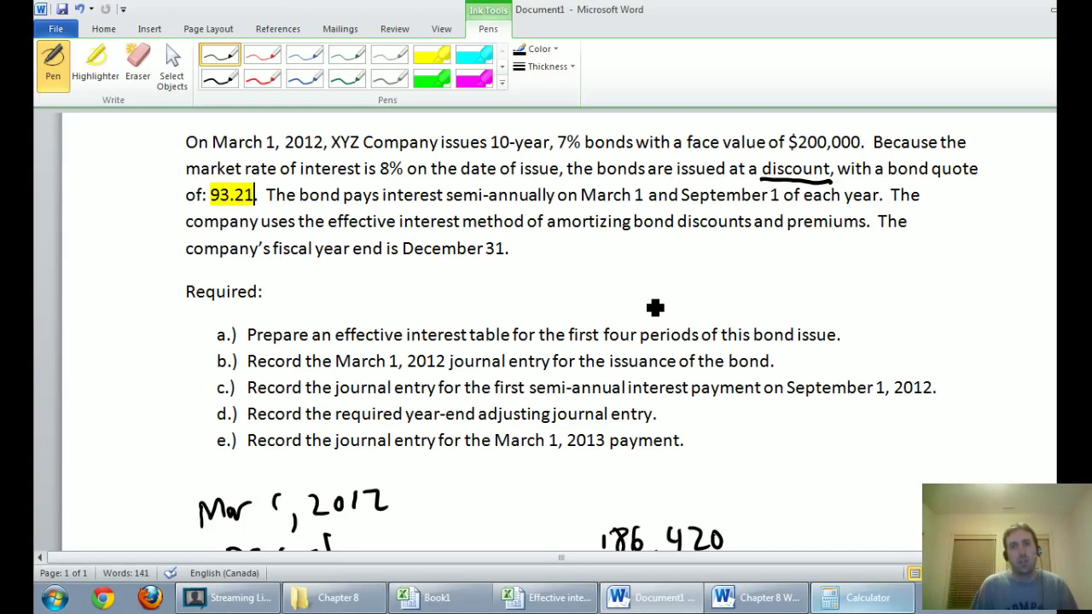
left_click_drag(557, 151, 583, 149)
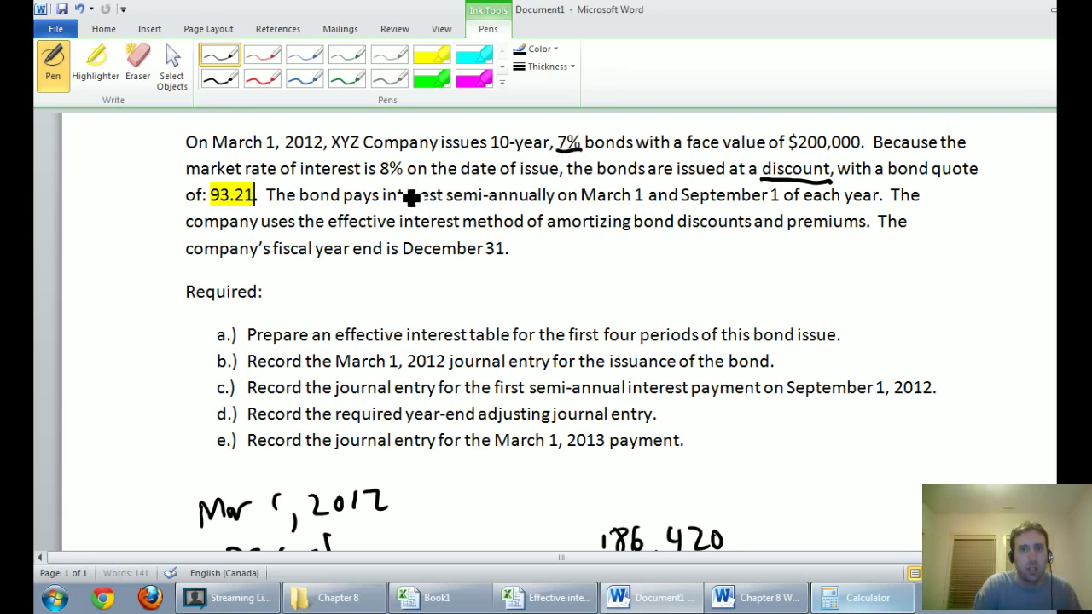
left_click_drag(380, 179, 412, 179)
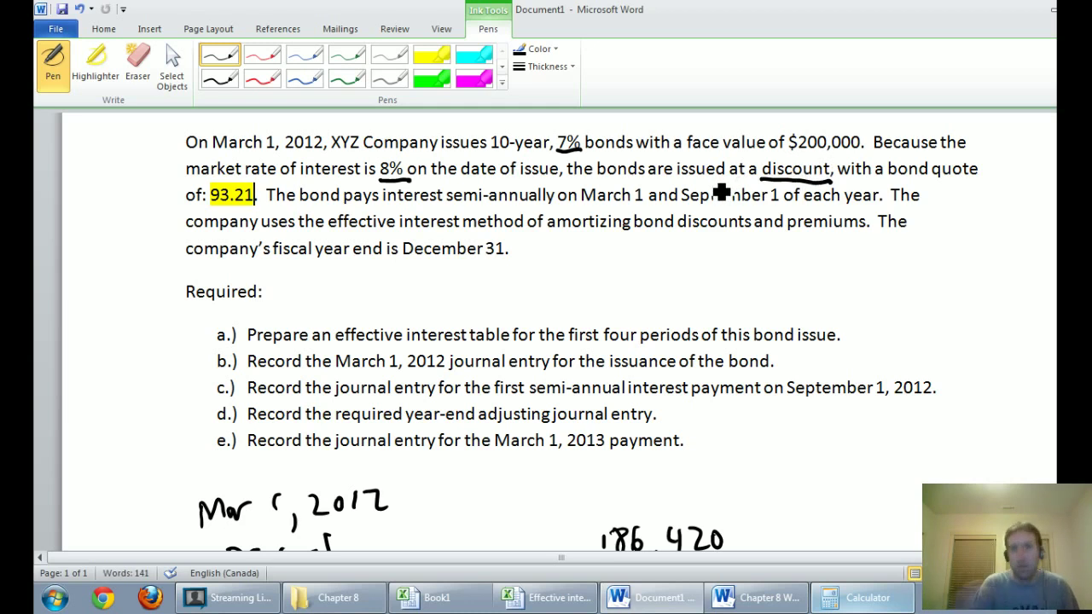
scroll(722, 194, "down", 3)
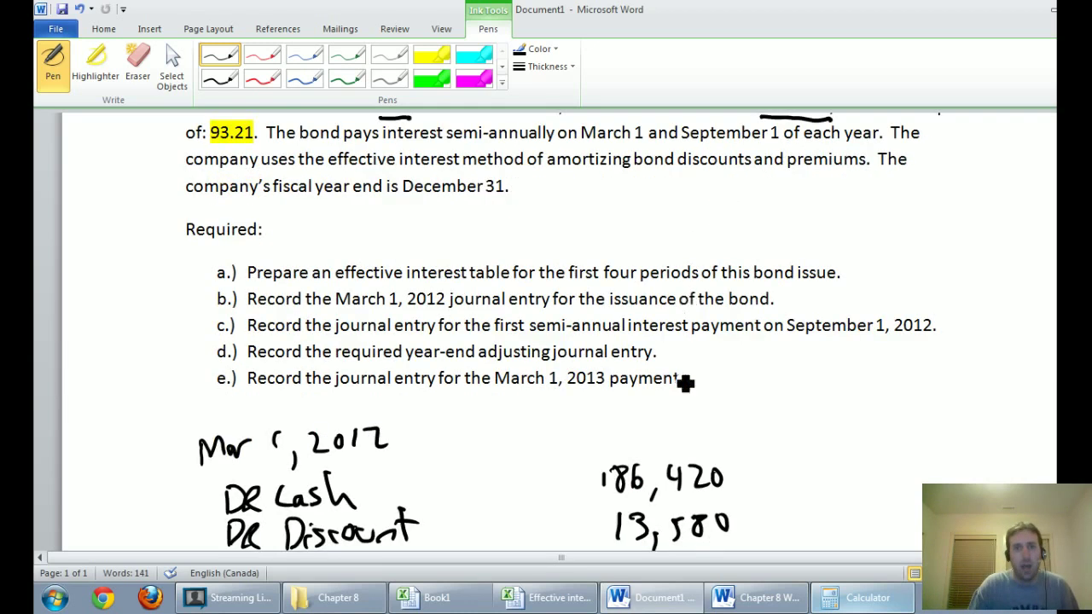
Step: Switch from the Word bond problem to the Effective interest Excel workbook
scroll(659, 462, "up", 3)
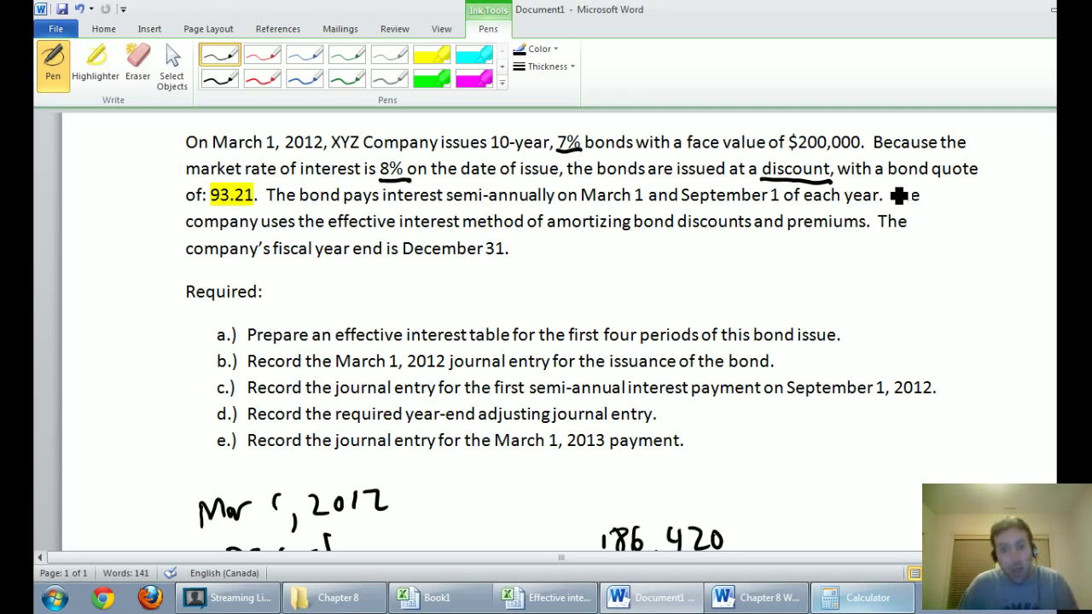
left_click(553, 600)
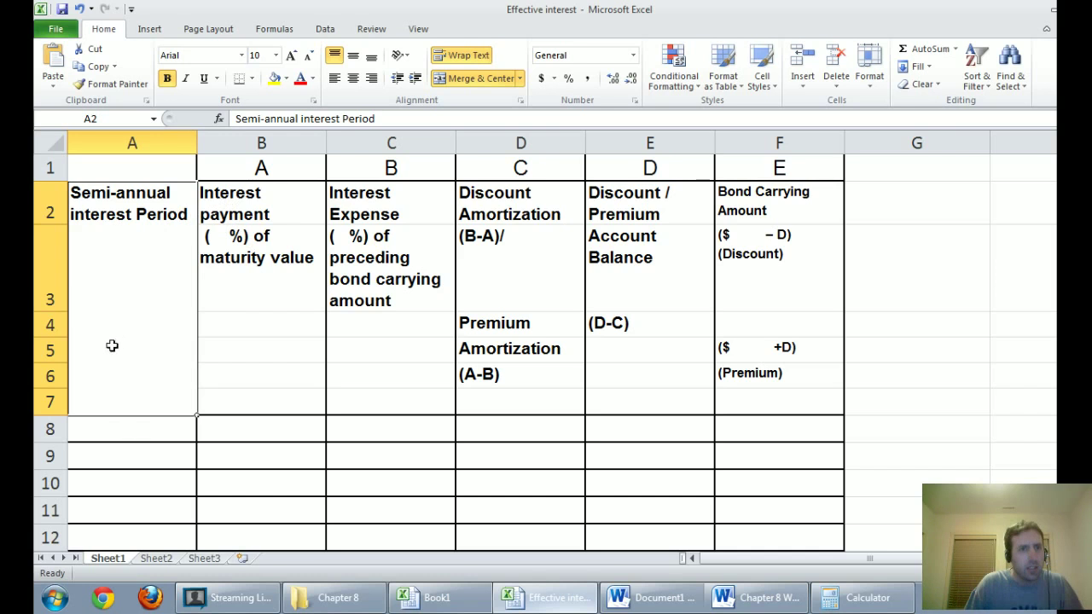
Step: Enter Mar 1, 2012, September 1, 2012, Mar 1, 2013 and September 1, 2013 in A8:A11
left_click(137, 431)
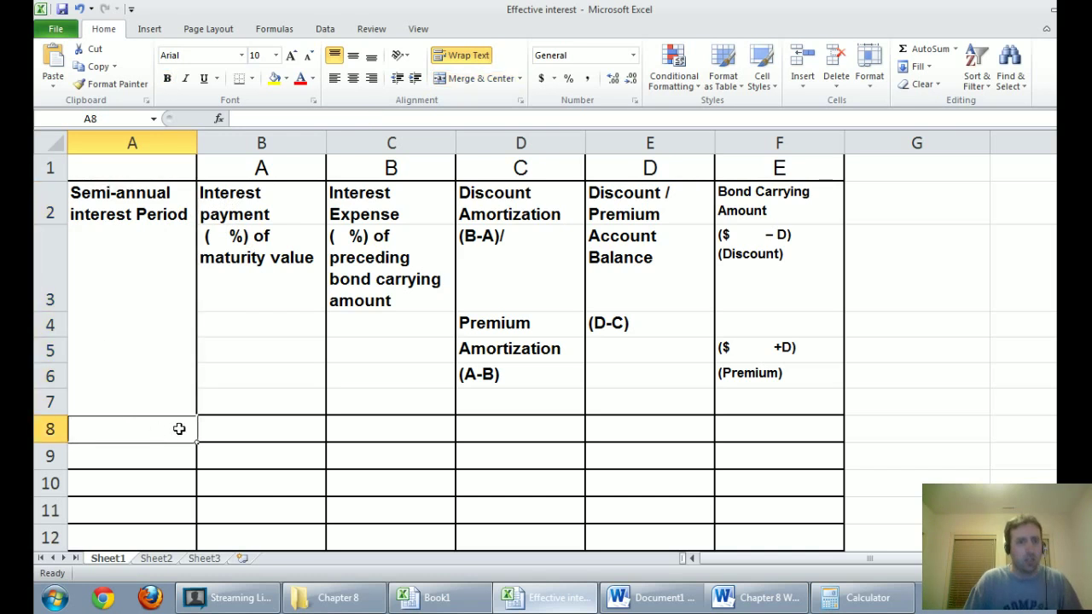
type("Mar ")
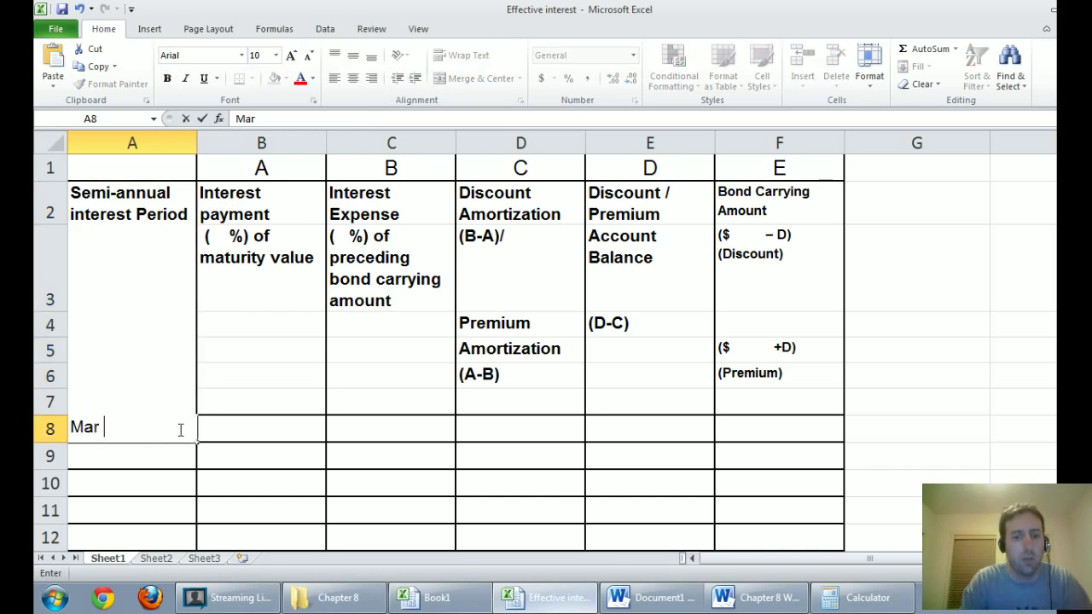
type("1, 2012")
key("Return")
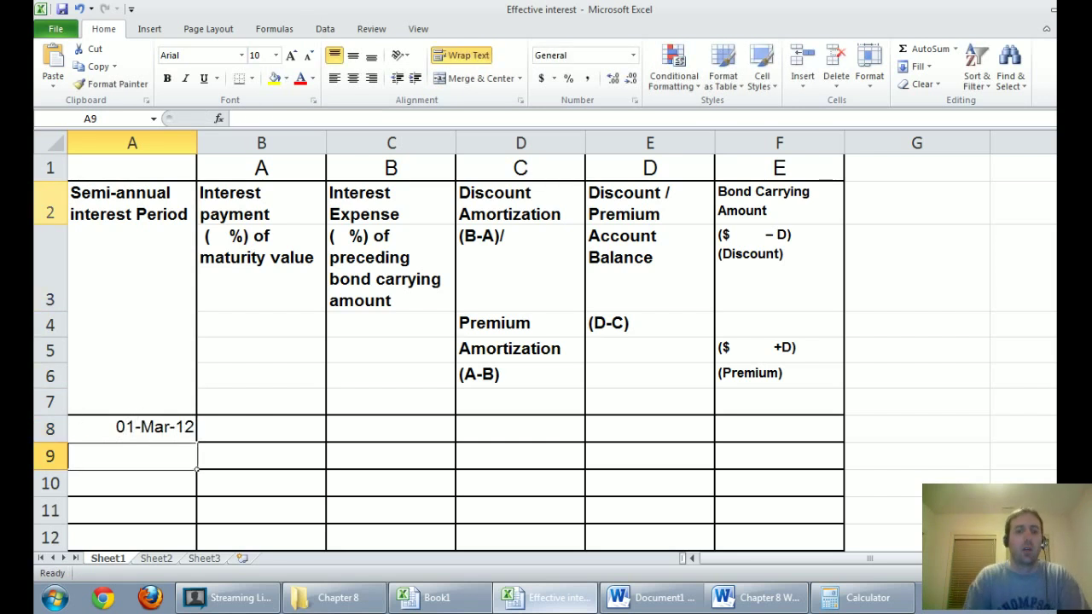
type("September 1,")
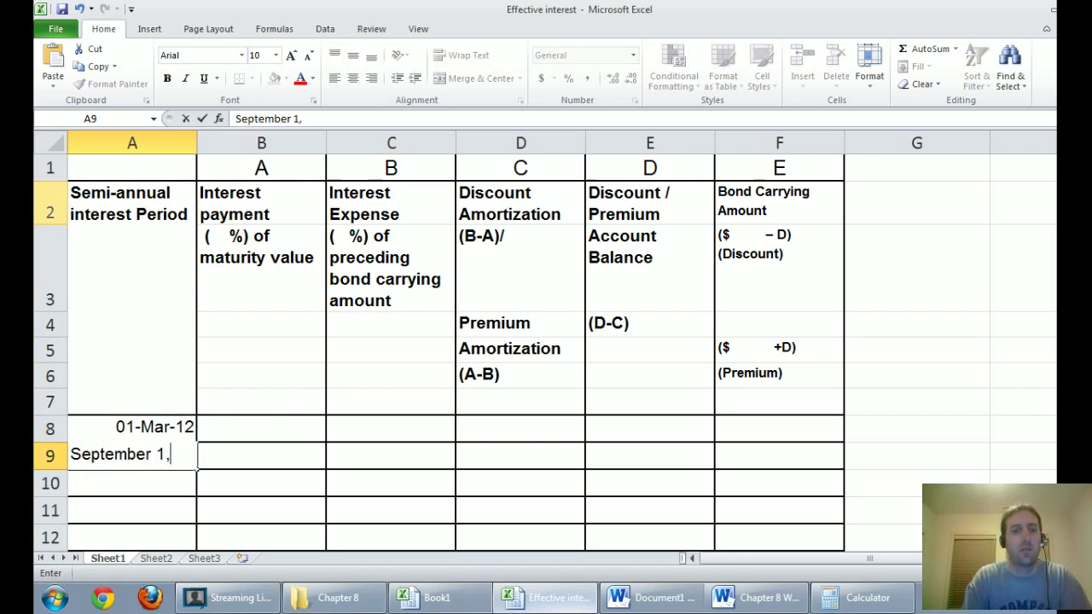
type(" 2012")
key("Return")
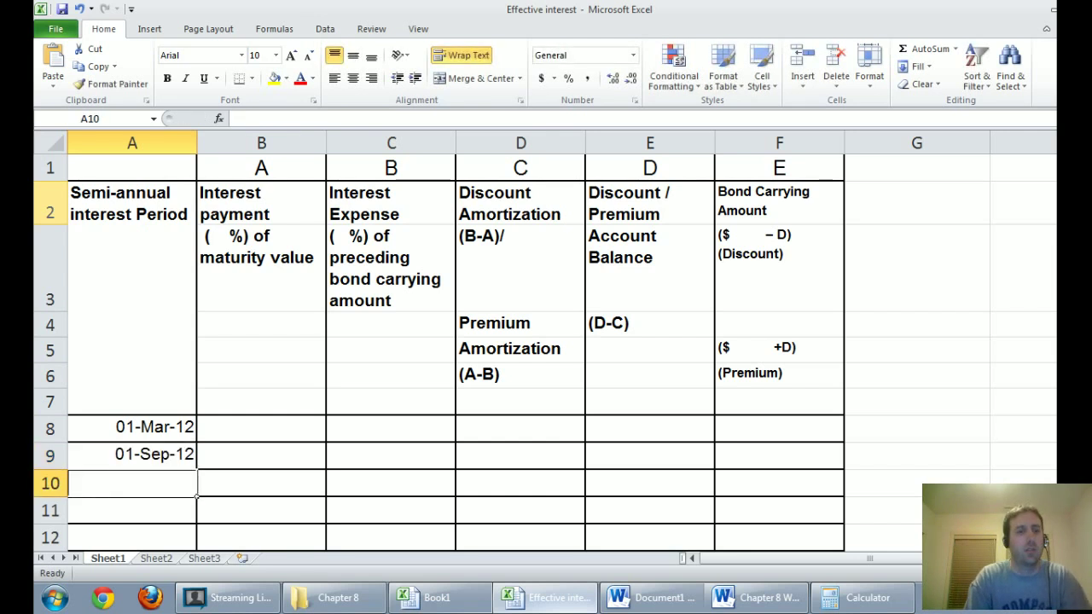
type("Mar 1, 2013")
key("Return")
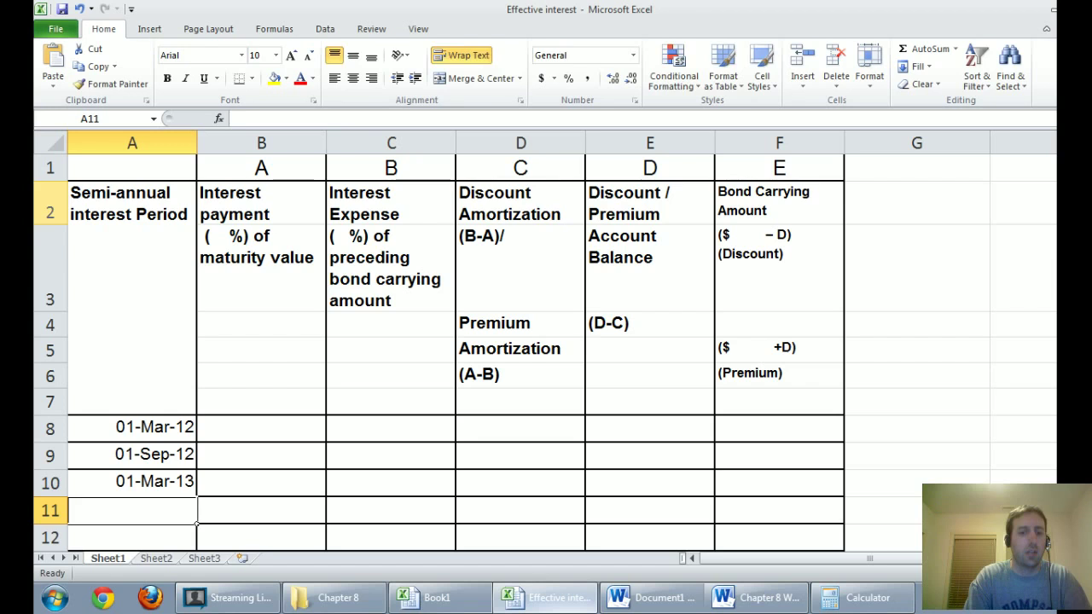
type("Septe")
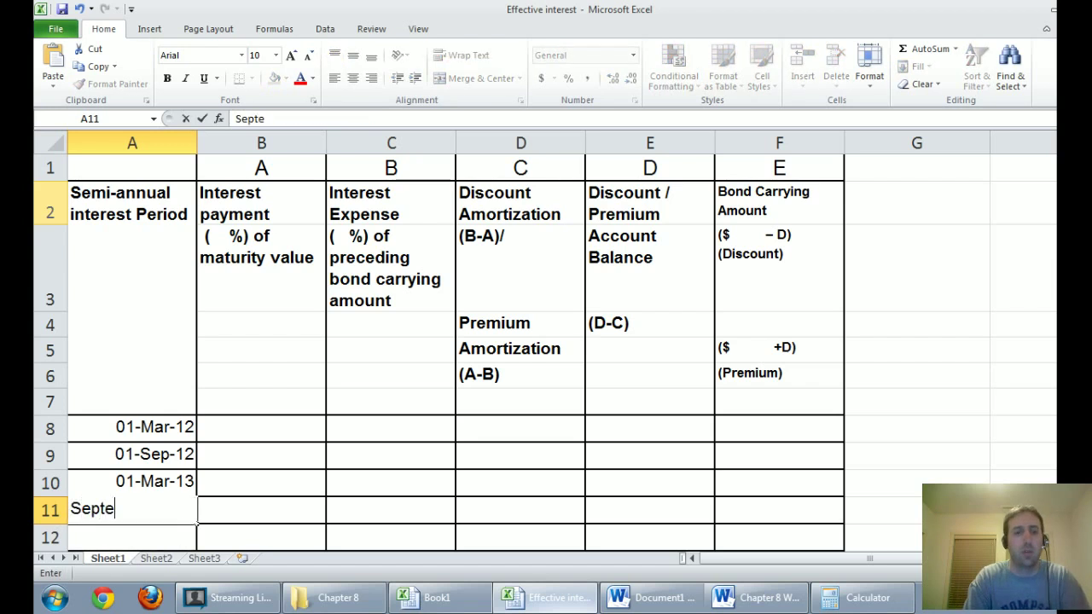
type("mber 1, 2013")
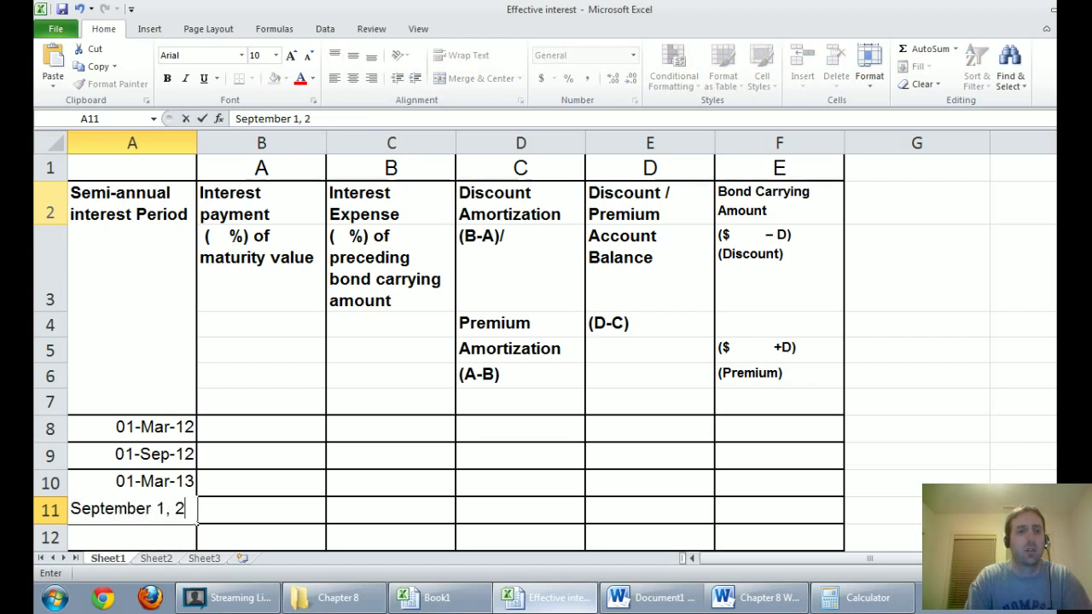
key("Return")
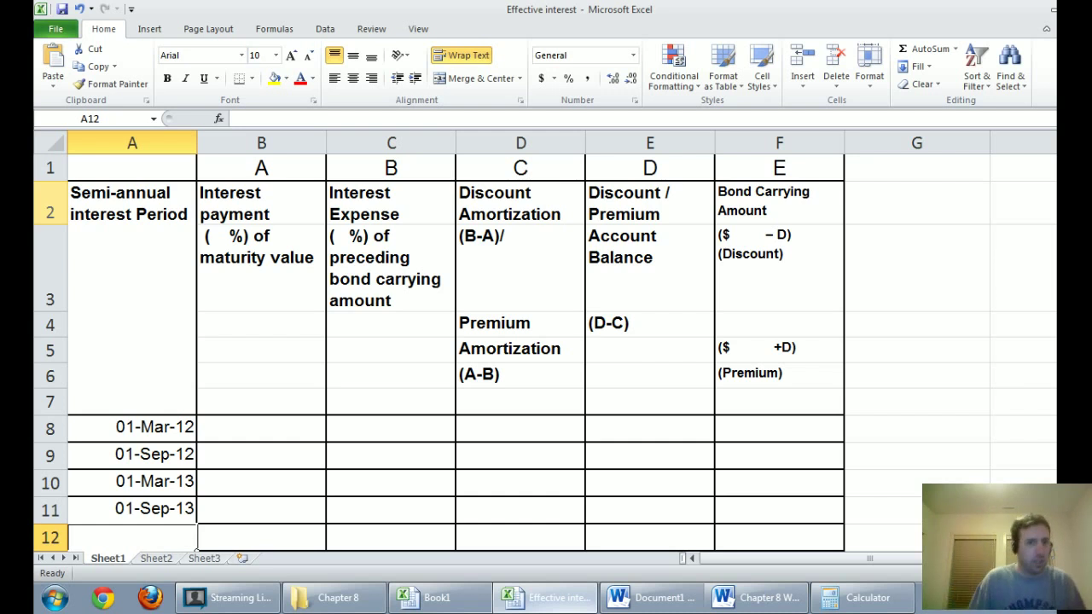
scroll(546, 341, "down", 1)
scroll(546, 342, "up", 1)
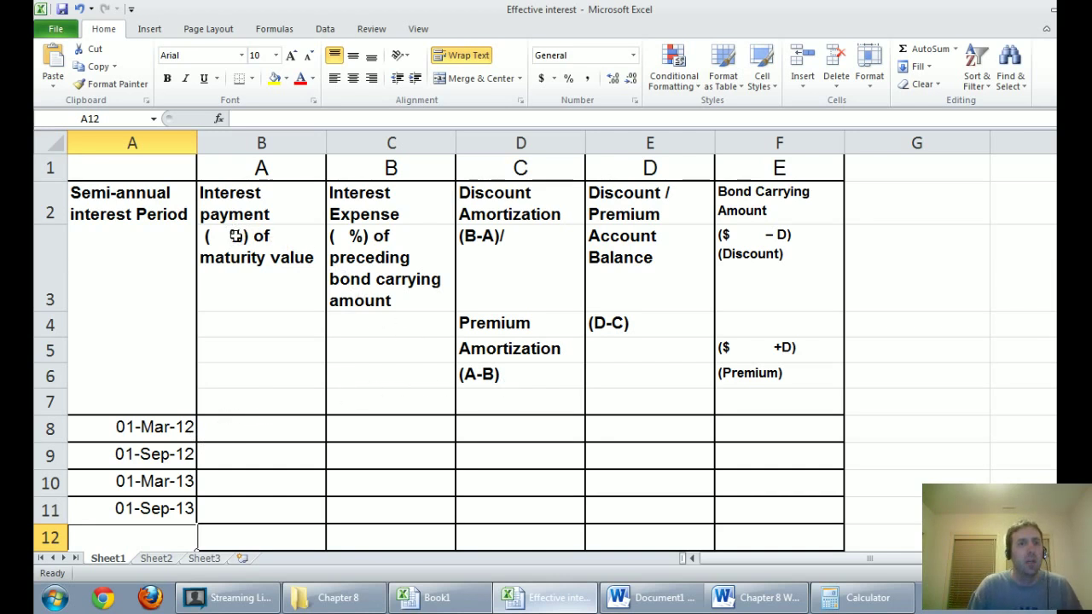
Step: Enter the note '(7%/2) in cell B4 under the interest payment heading
left_click(240, 220)
left_click(262, 147)
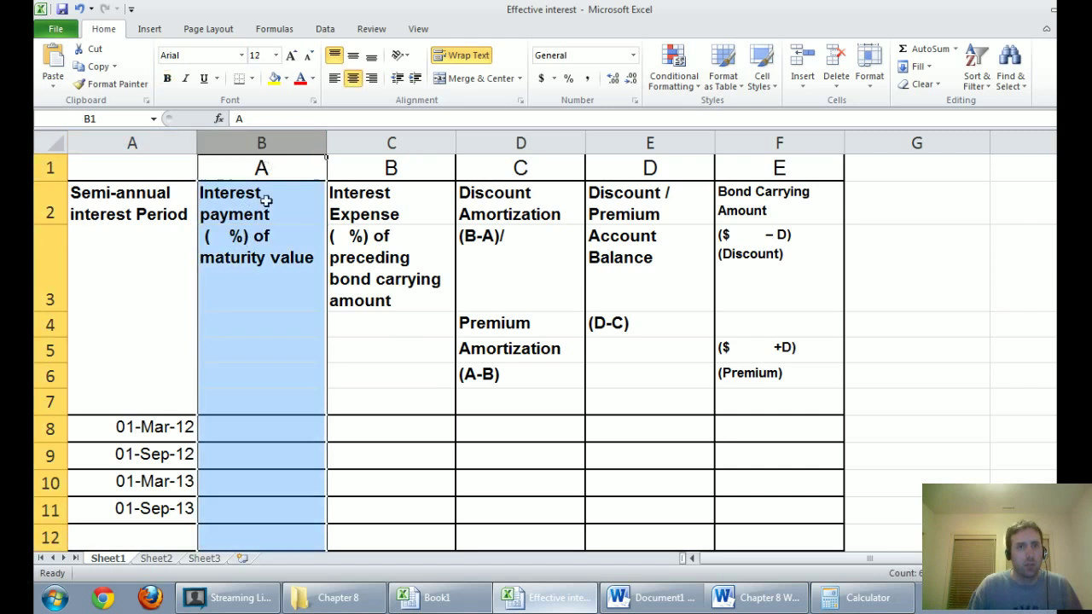
left_click(262, 223)
left_click(253, 302)
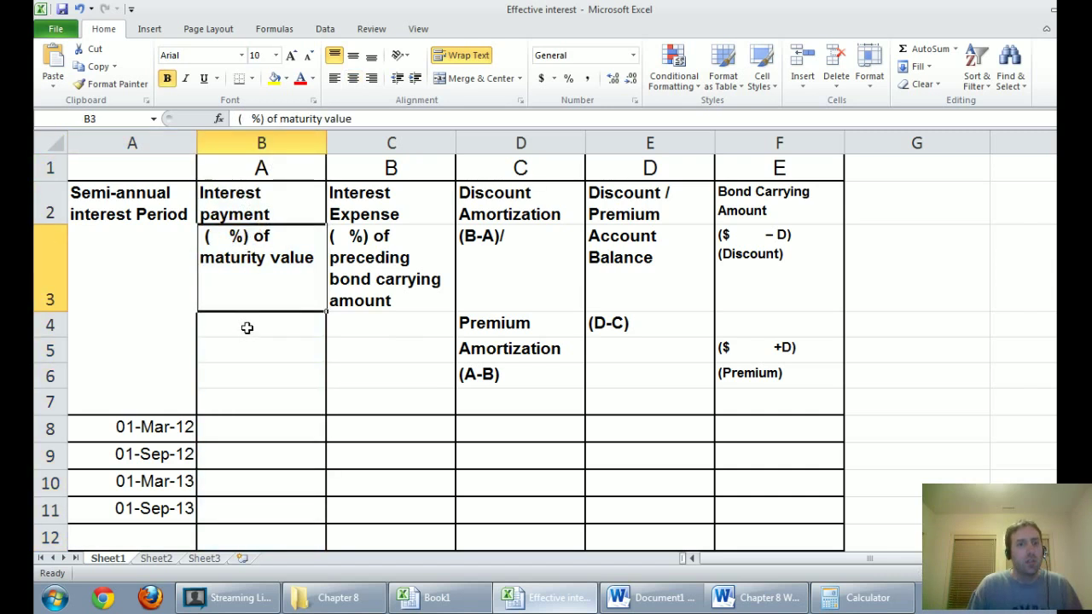
left_click(245, 322)
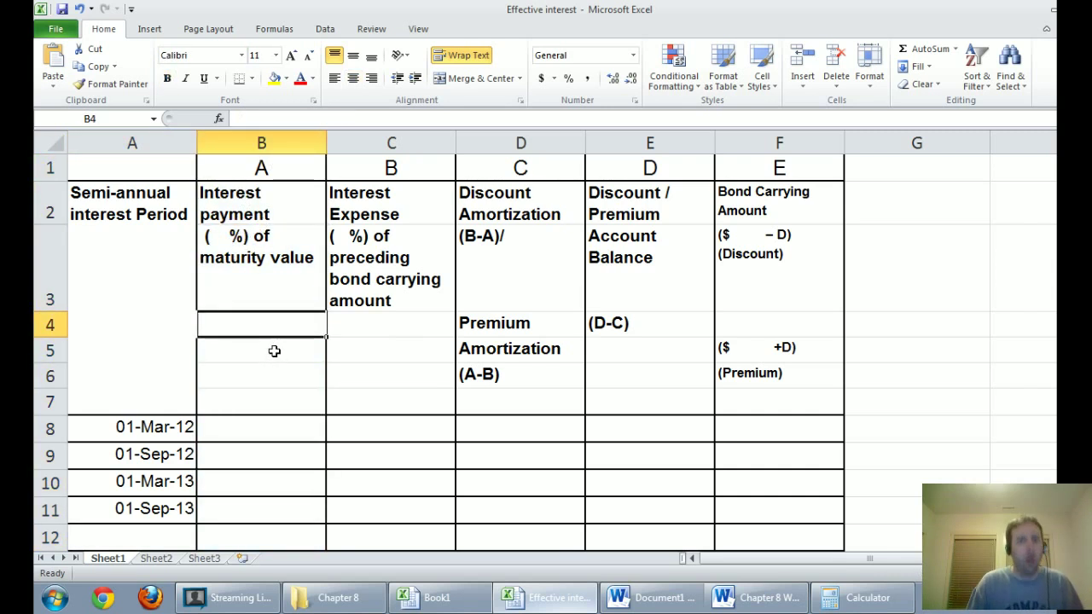
type("7%")
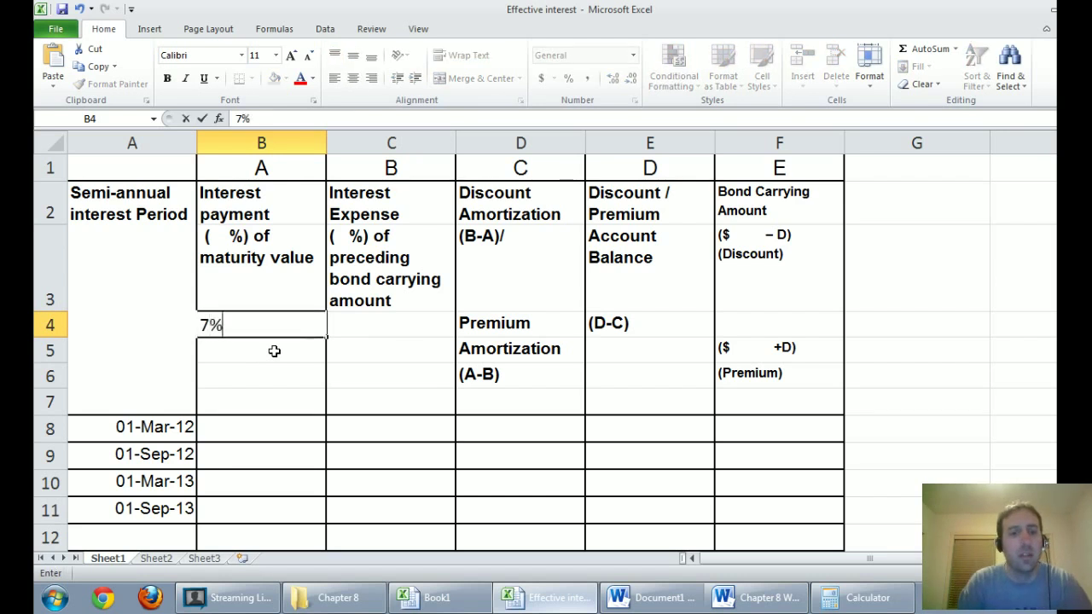
key("Return")
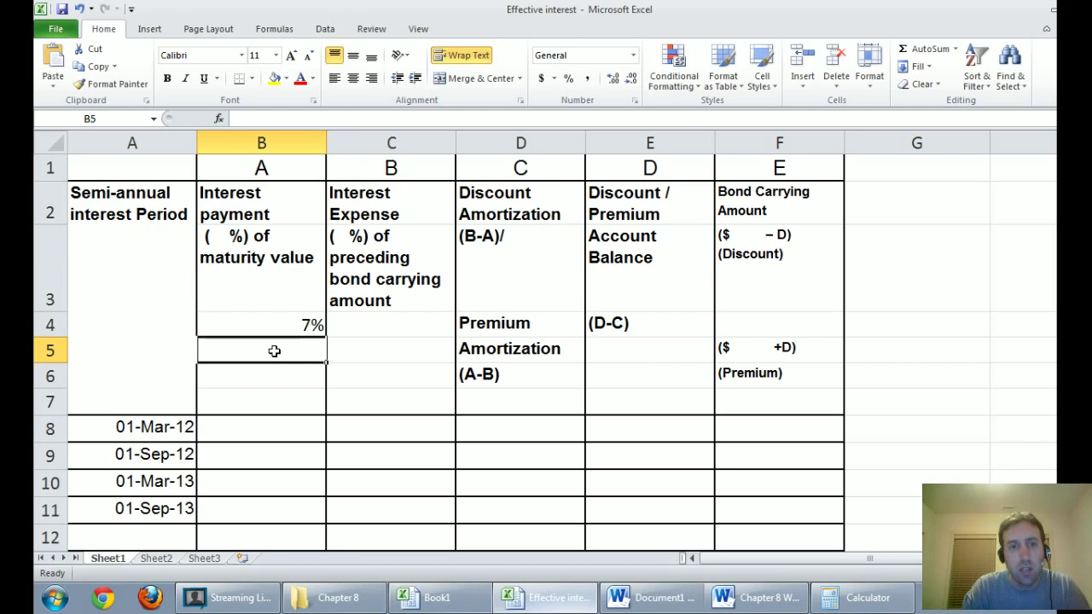
key("Up")
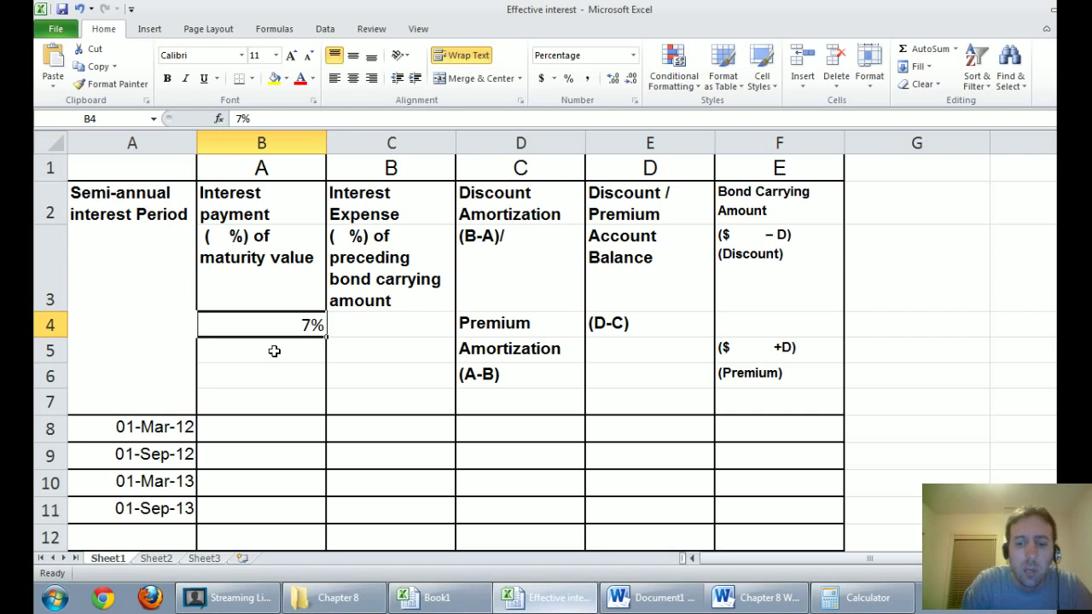
type("'(7%/2)")
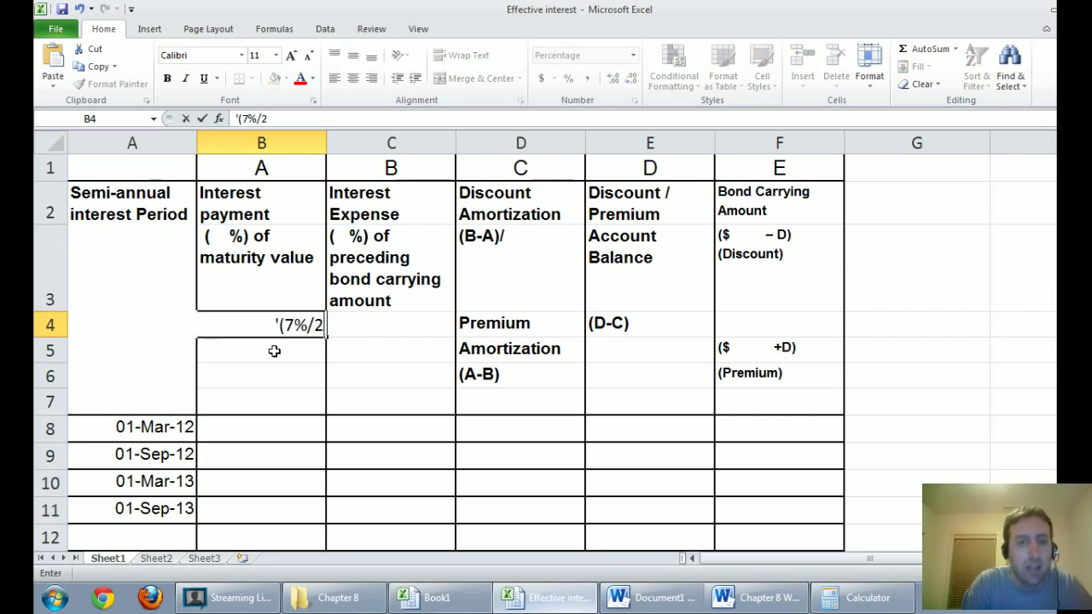
key("Return")
Step: Insert 3.5 into the B3 heading so it reads (3.5%) of maturity value
key("Up")
key("Up")
key("Up")
key("Down")
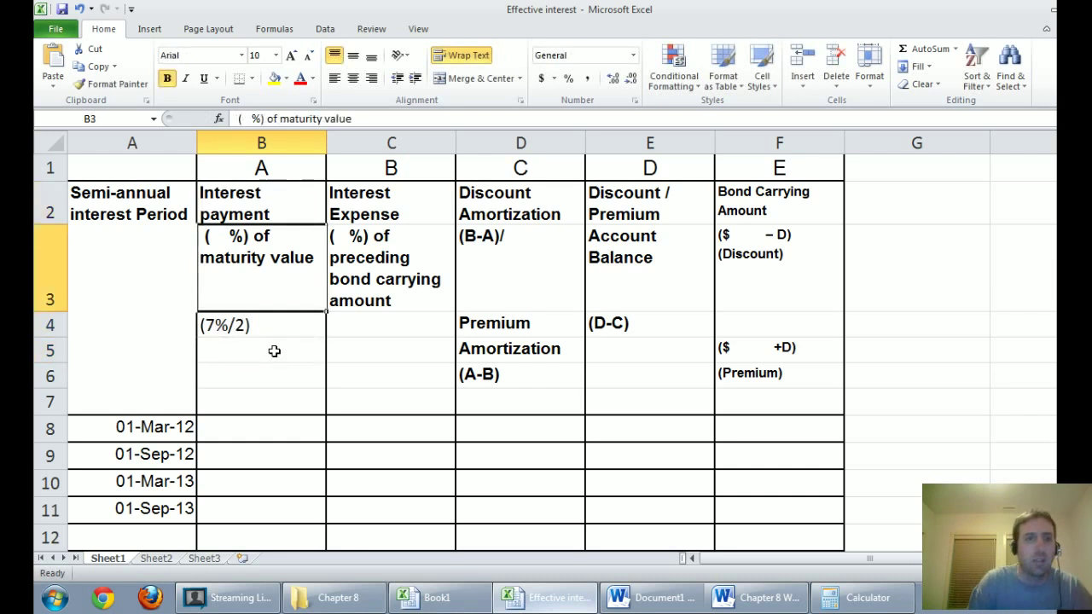
left_click(257, 120)
type("3.5")
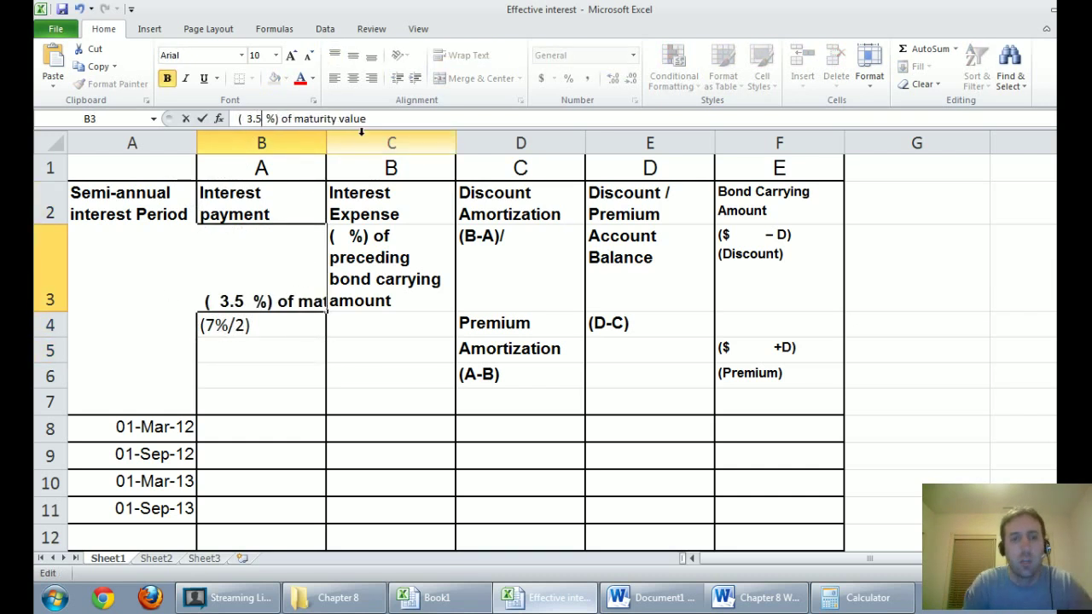
key("Return")
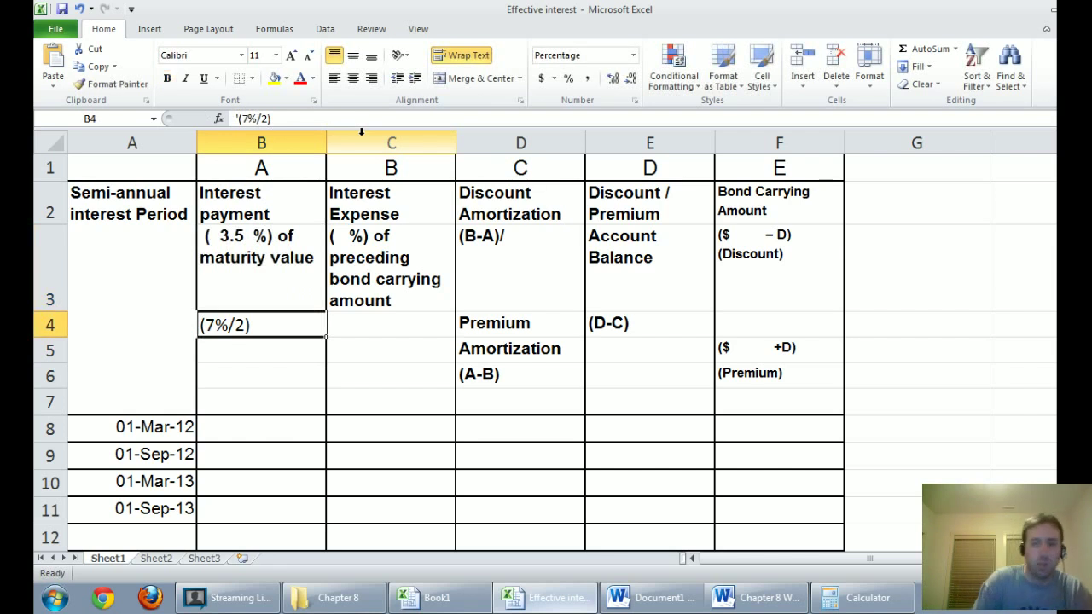
key("Up")
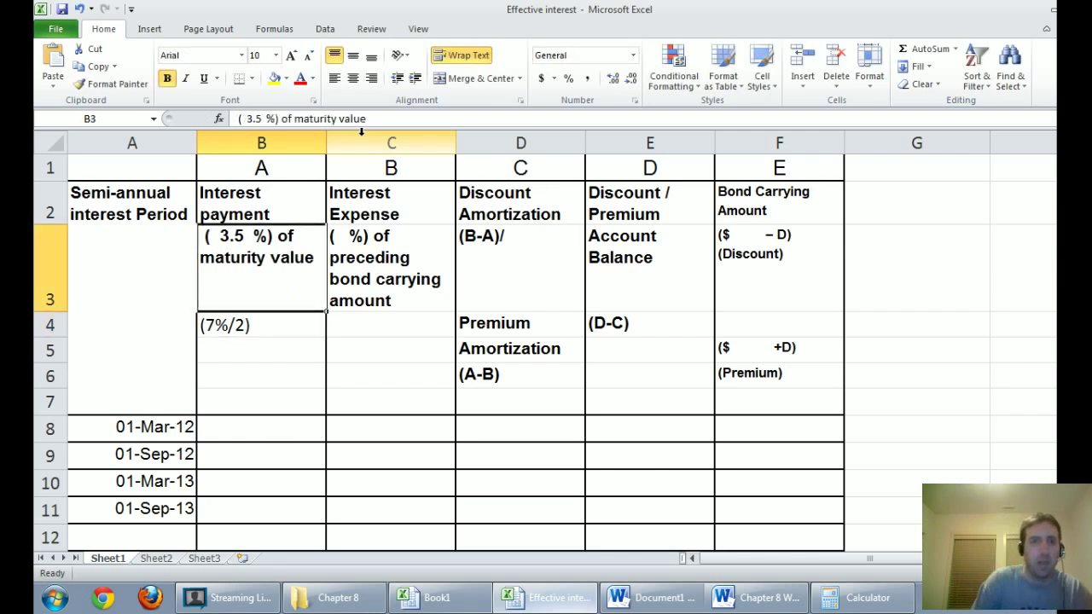
left_click(274, 78)
left_click(352, 330)
left_click(267, 308)
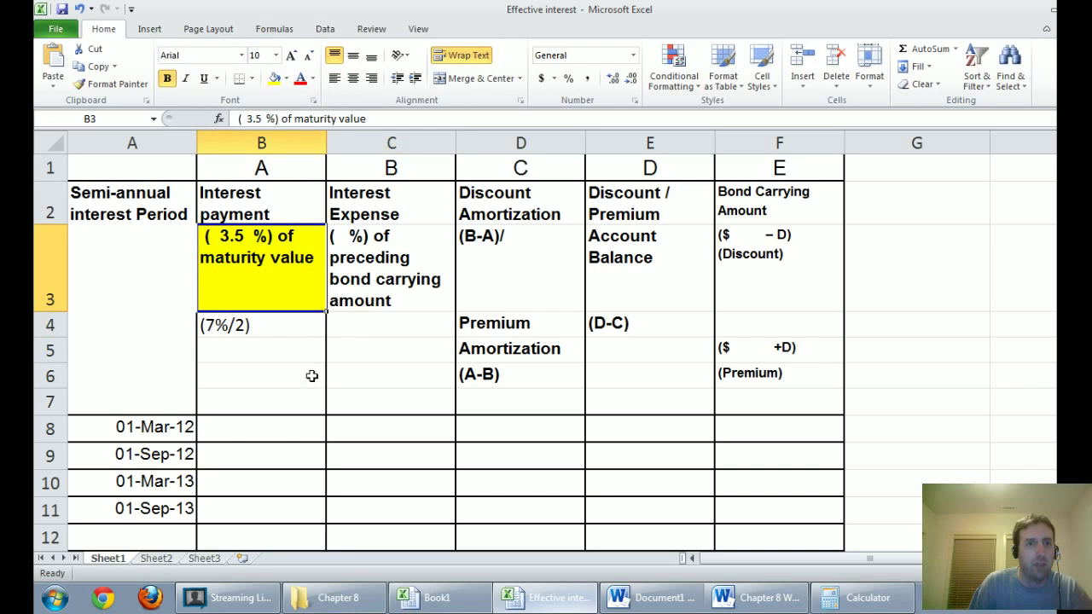
key("ctrl+z")
left_click(411, 340)
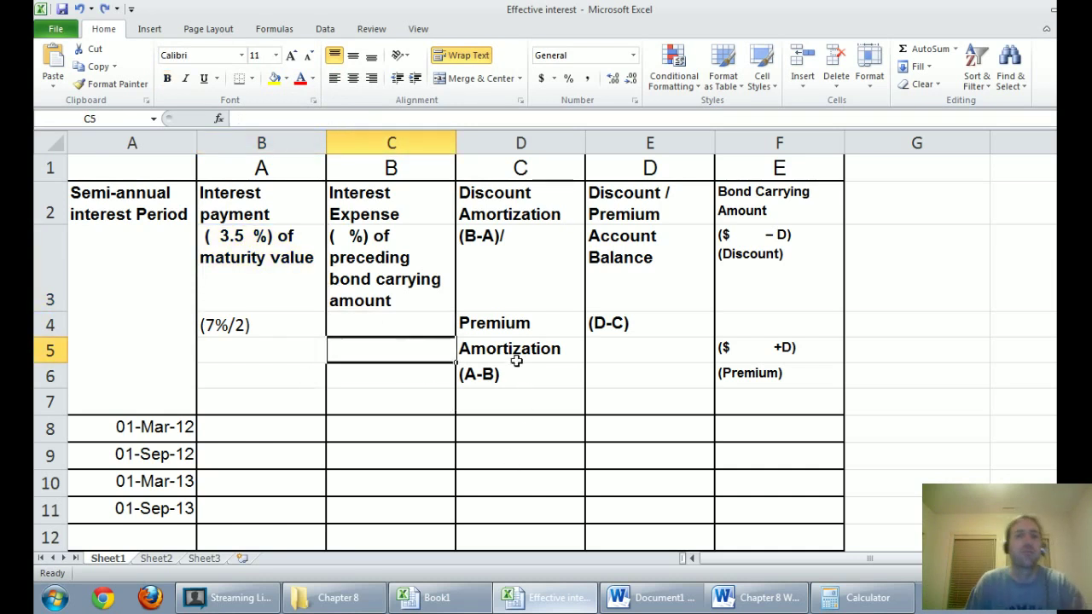
left_click(413, 273)
left_click(392, 342)
Step: Enter the note '(8%/2) in cell C4 under the interest expense heading
left_click(390, 331)
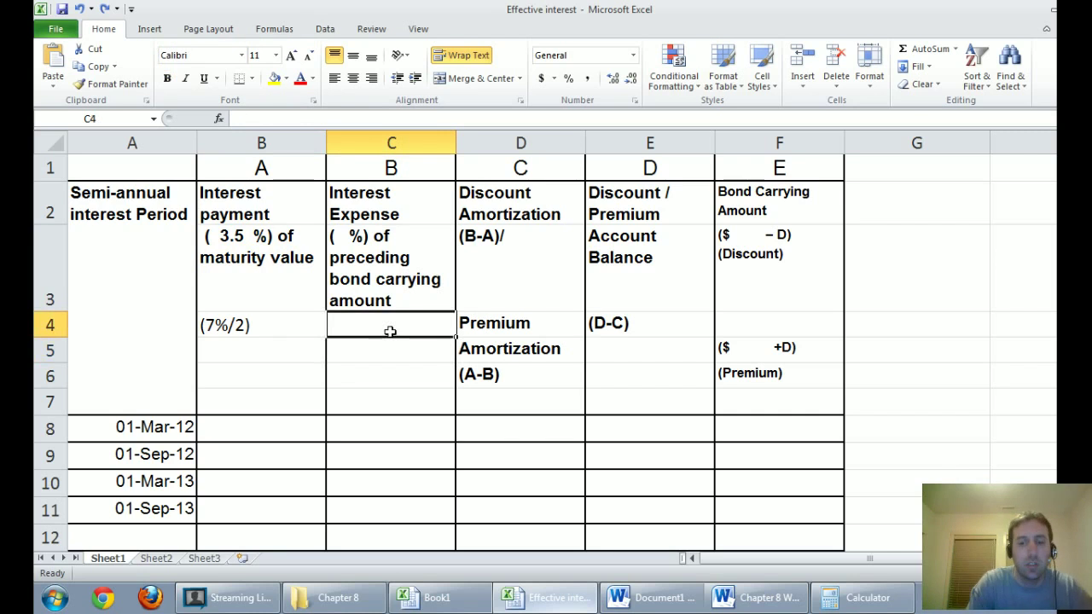
type("'(8")
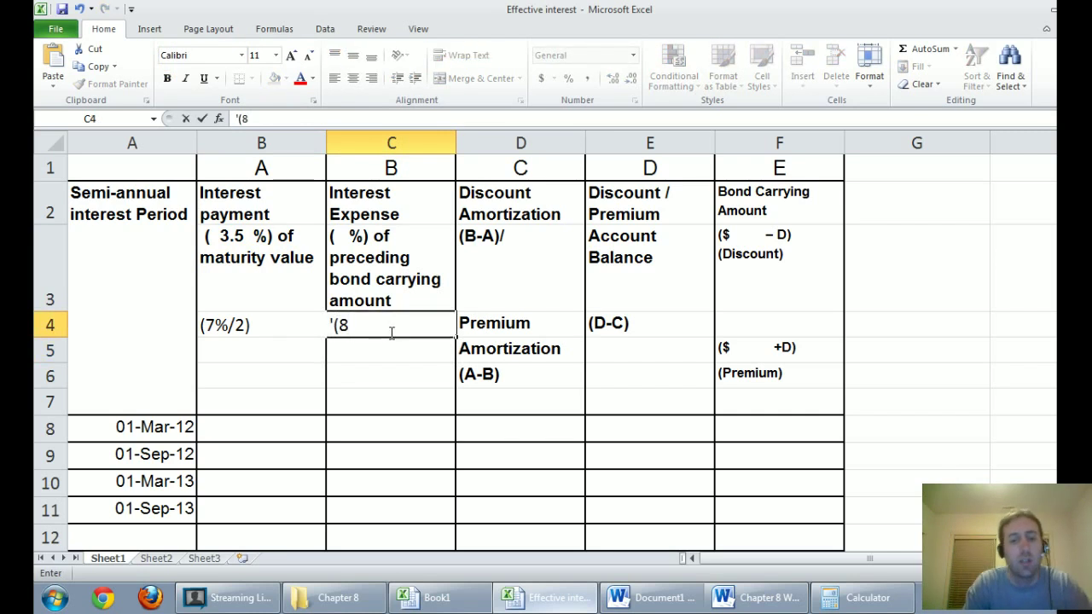
type("%/2)")
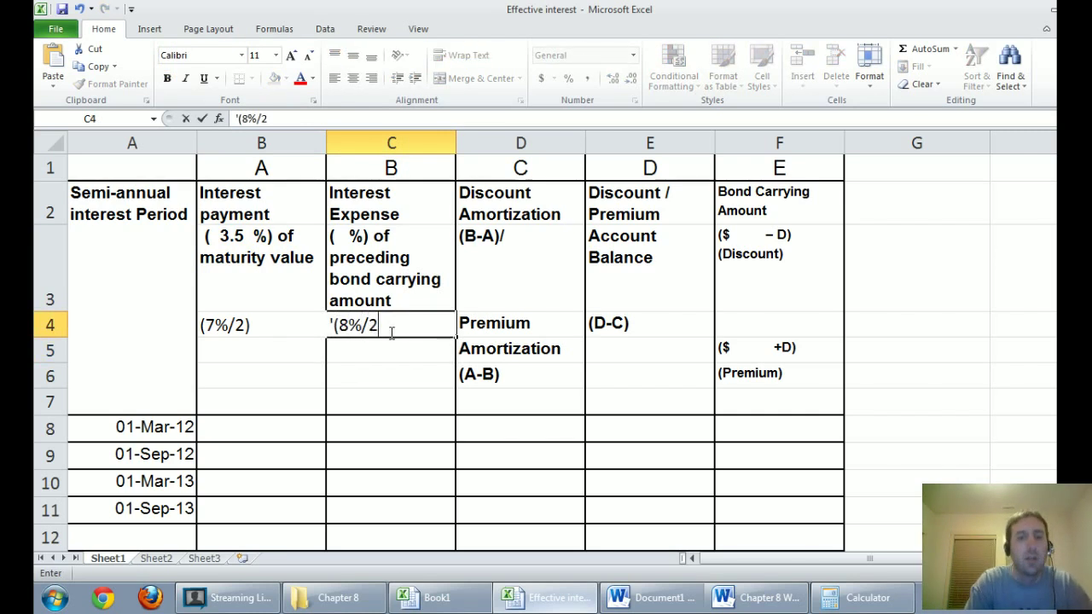
key("Return")
Step: Insert 4 into the C3 heading so it reads (4%) of preceding bond carrying amount
key("Up")
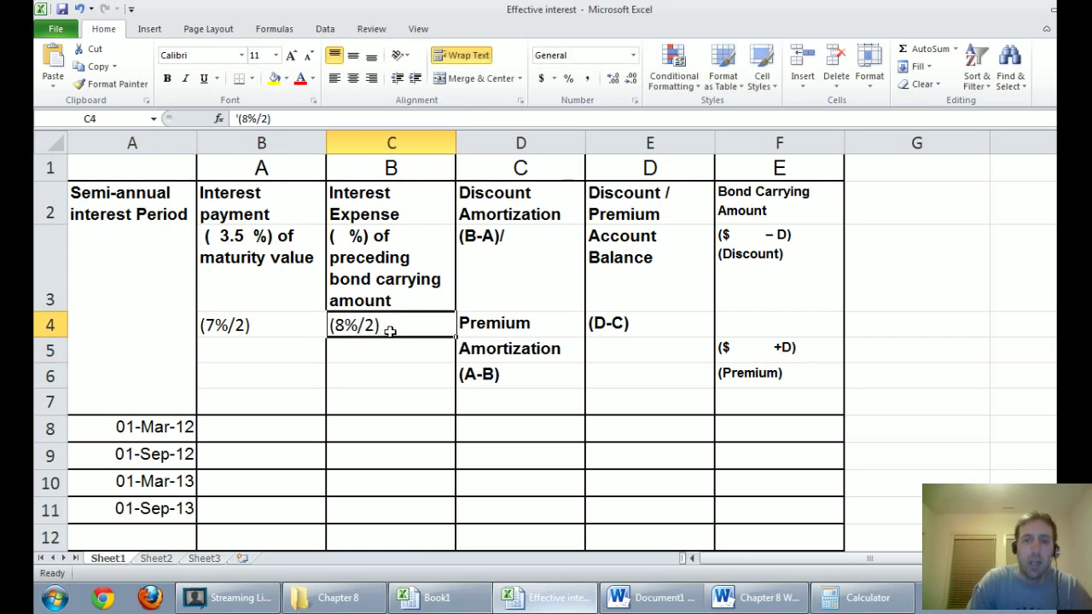
key("Up")
left_click(244, 117)
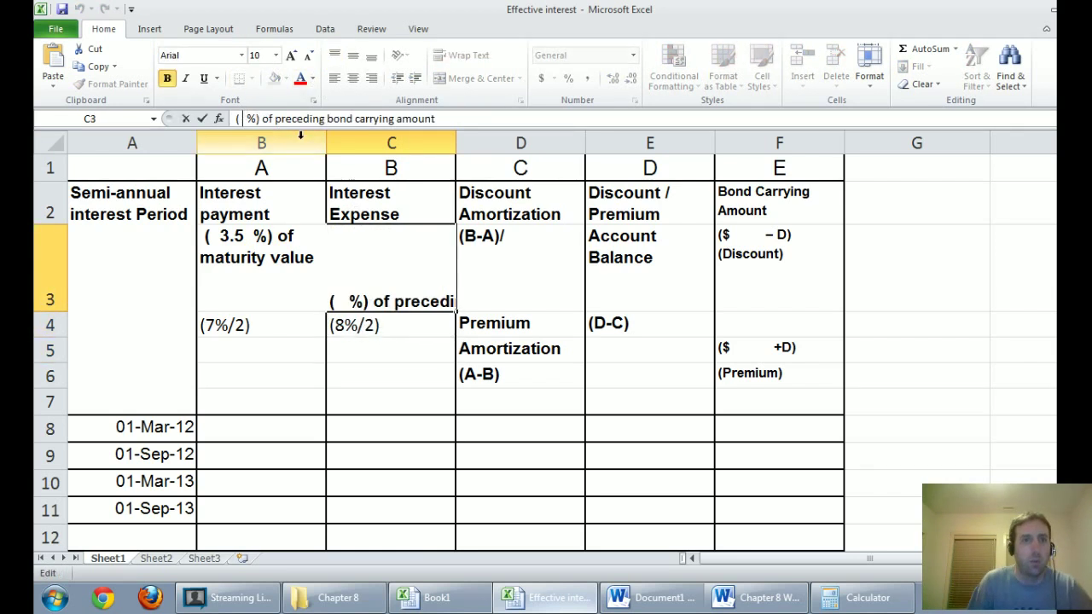
type("4")
key("Return")
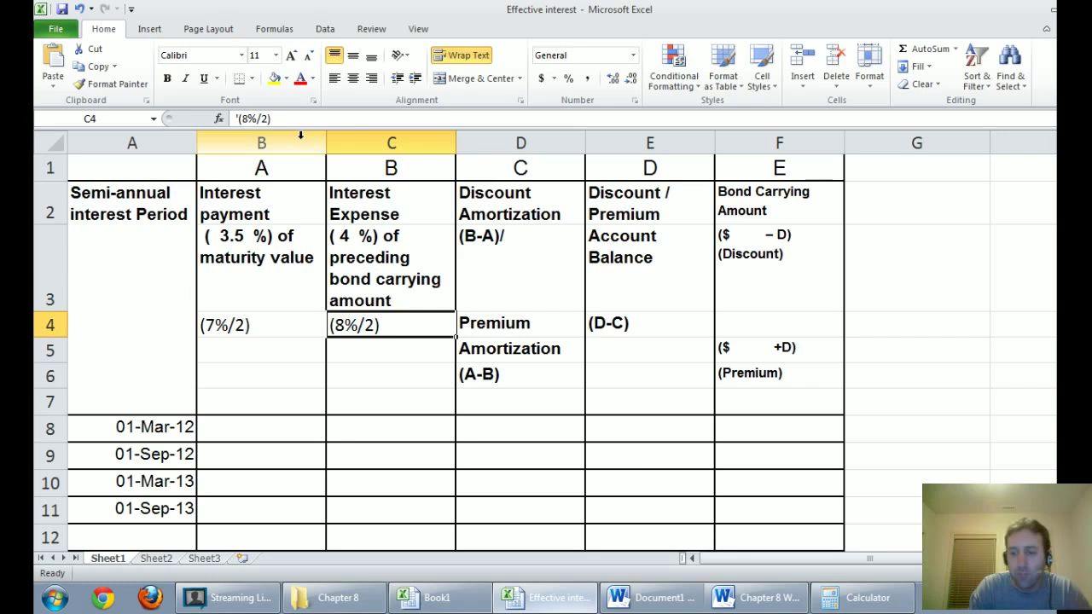
type("0")
key("Escape")
key("Right")
key("shift+Down")
key("shift+Down")
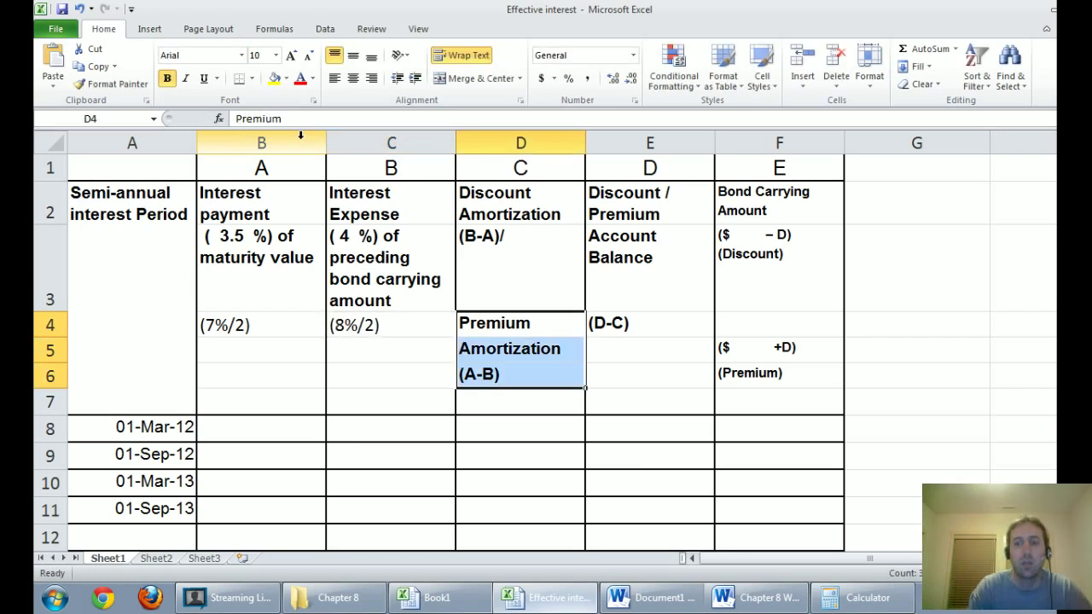
Step: Clear the Premium Amortization (A-B) notes from column D
key("Delete")
type("0")
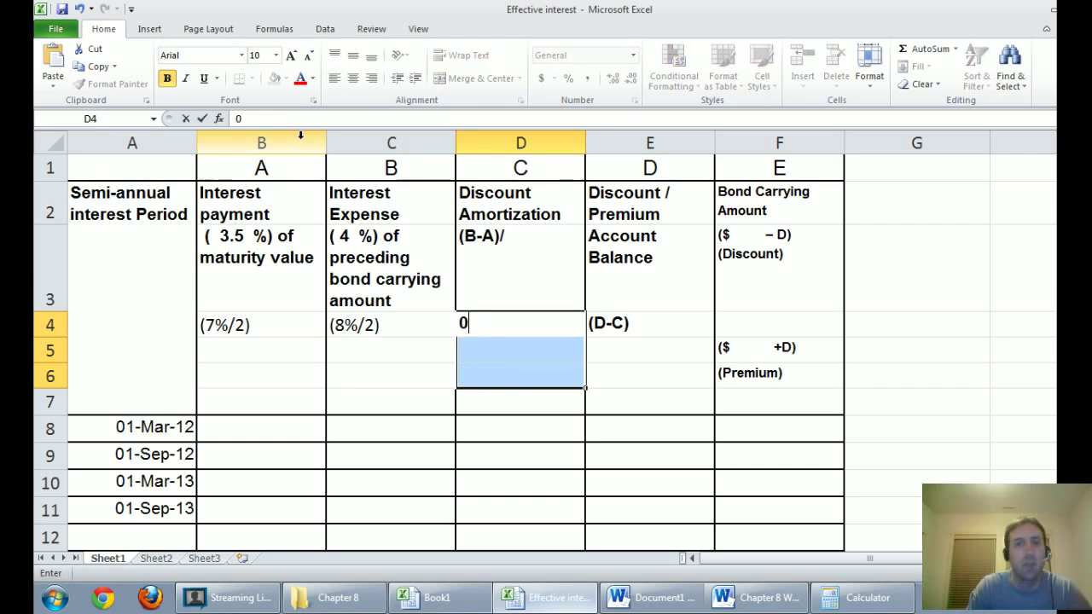
key("BackSpace")
key("Return")
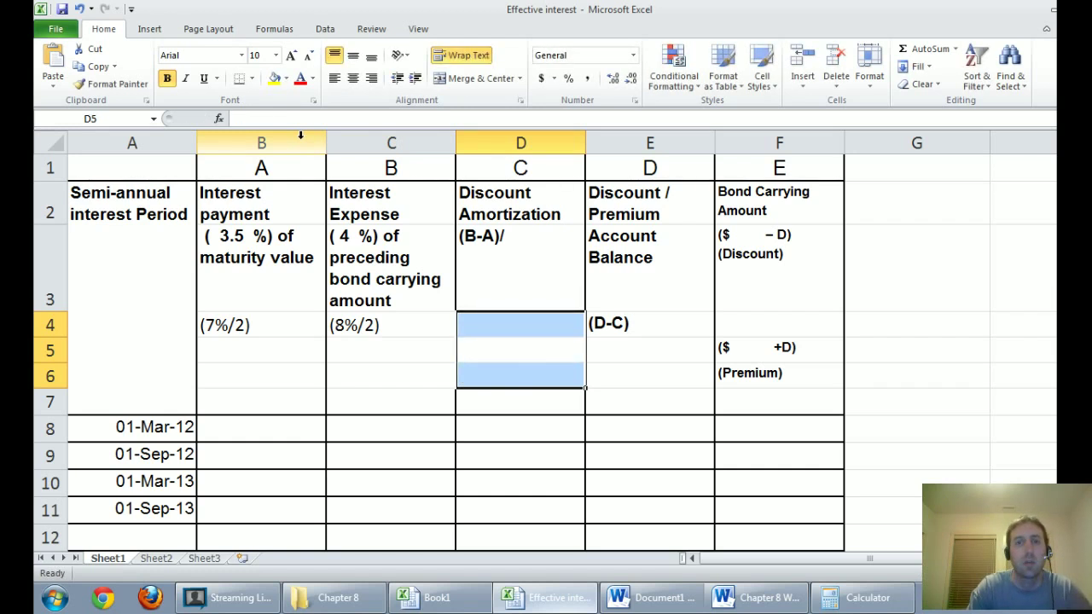
Step: Remove the word Premium so the column heading reads just Discount /
key("Right")
key("Up")
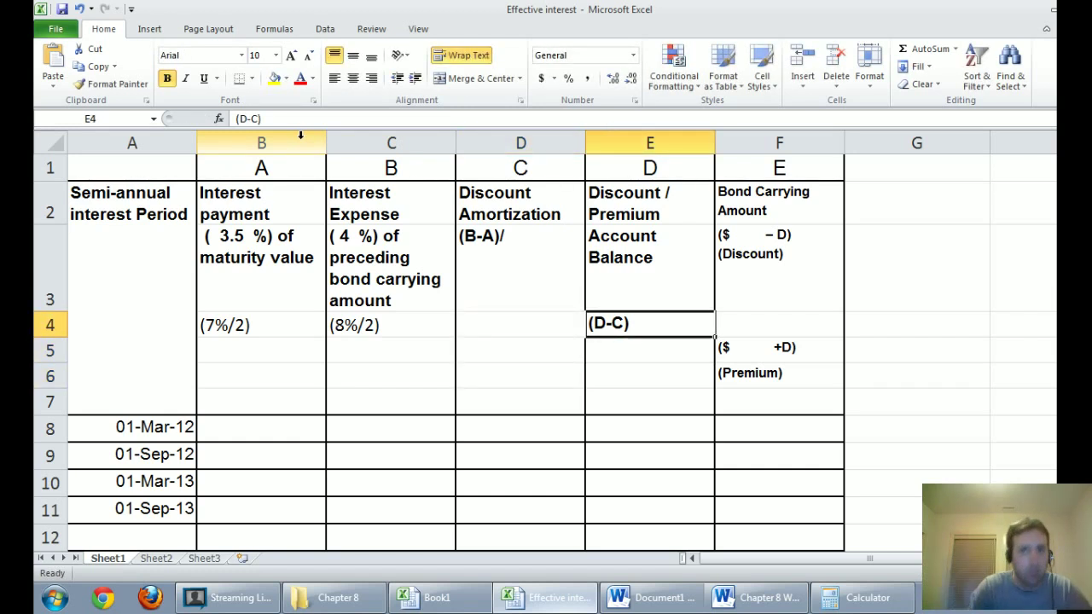
key("Up")
key("Up")
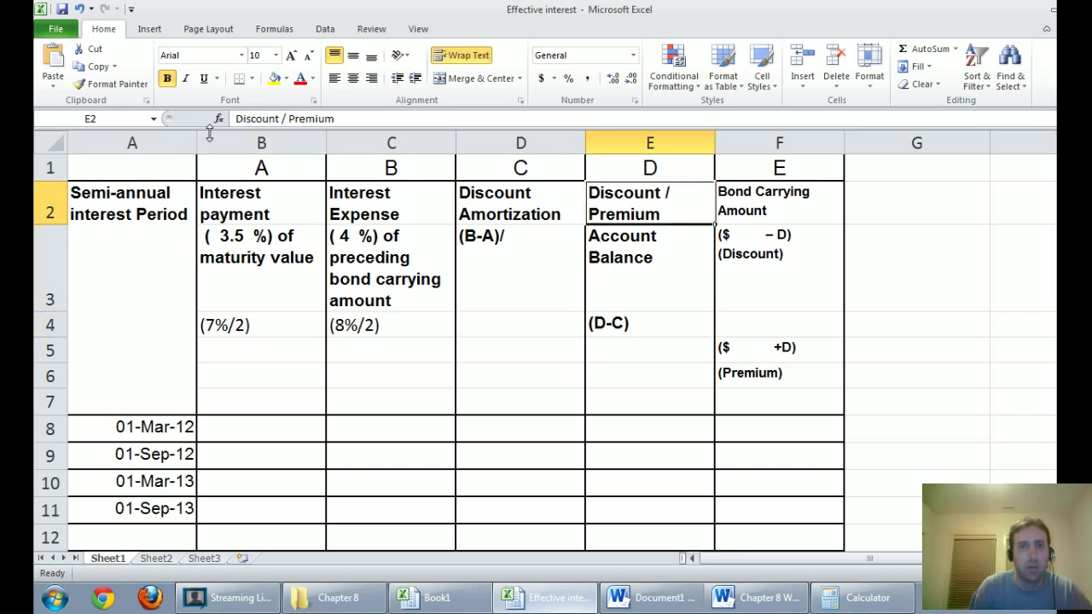
double_click(294, 119)
key("Delete")
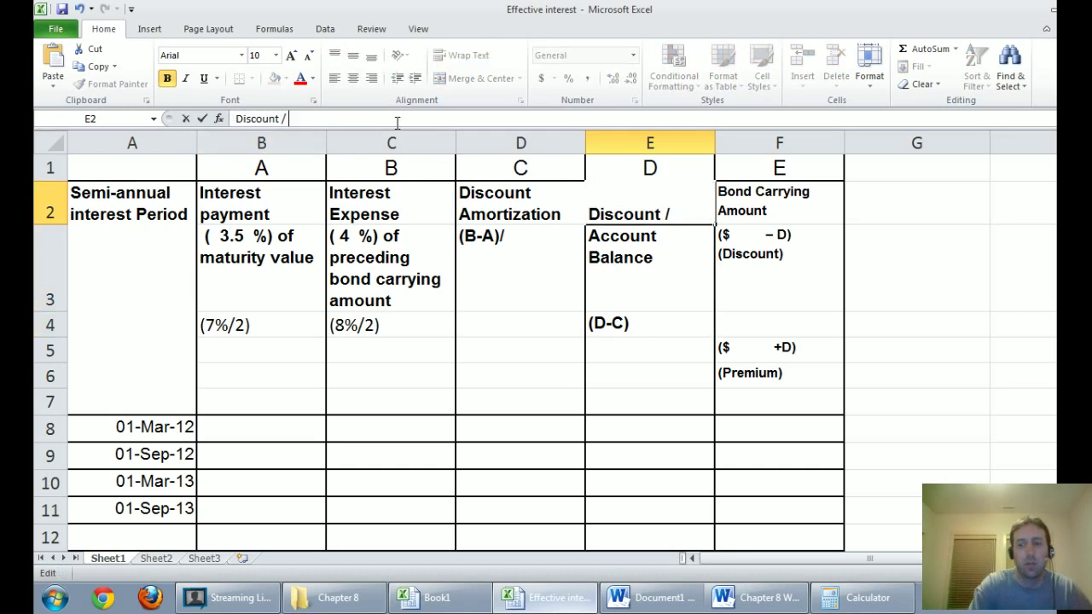
key("Return")
Step: Clear the ($ +D) (Premium) notes from the Bond Carrying Amount column
key("Right")
key("Up")
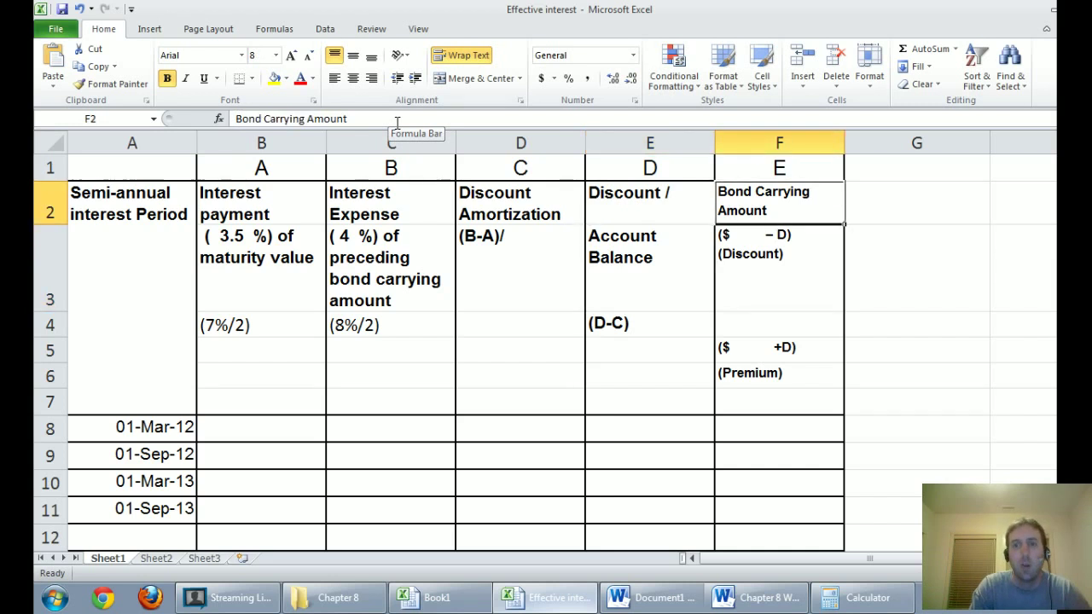
key("Down")
key("Down")
key("Down")
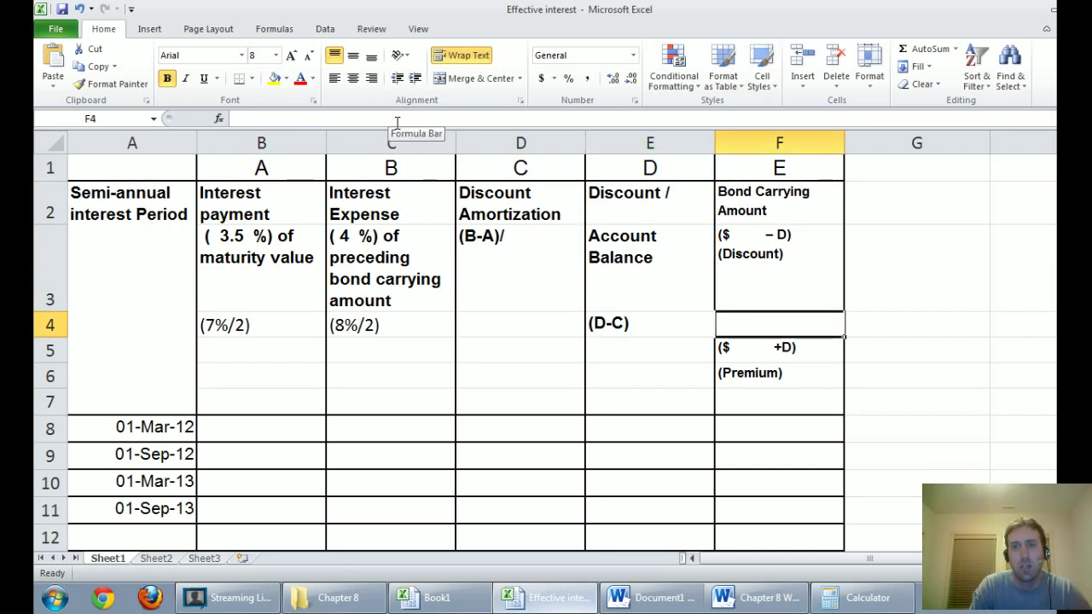
key("shift+Down")
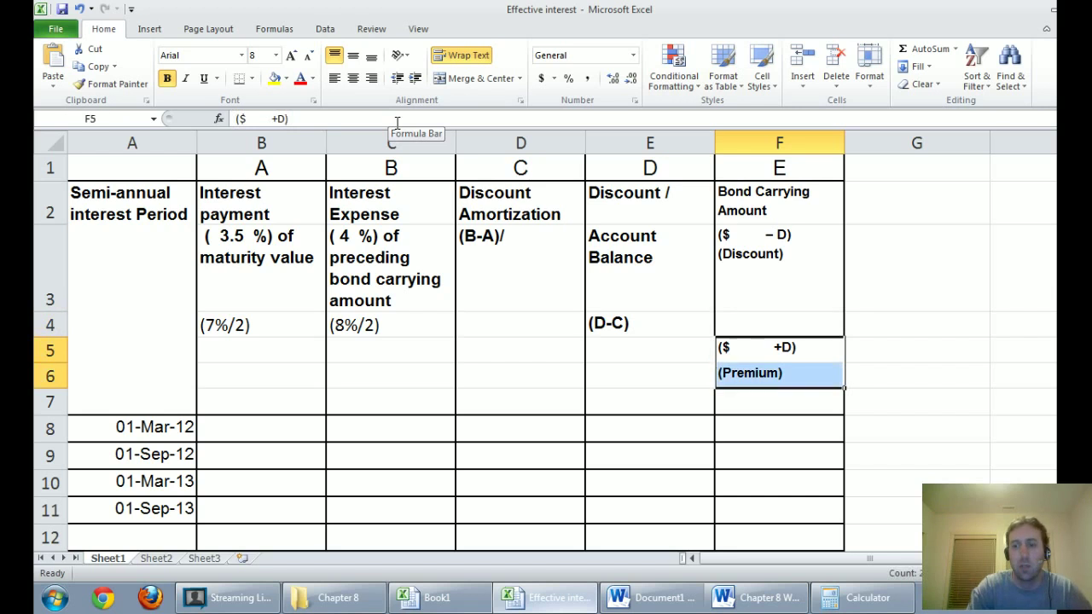
key("Delete")
key("Up")
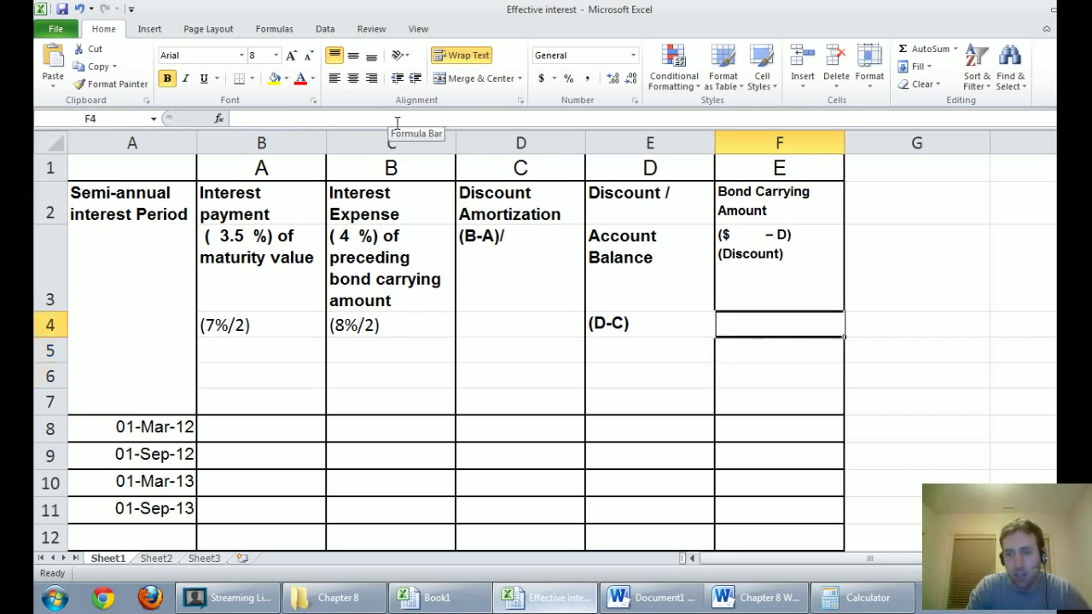
key("Up")
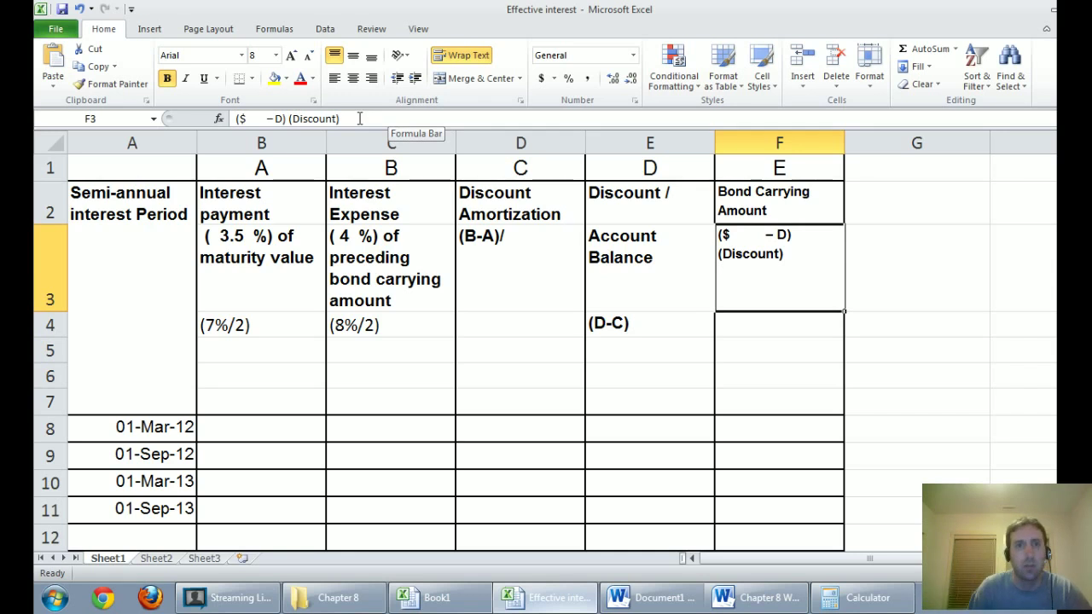
Step: Add 200K to the carrying amount note so it reads ($ 200K – D) (Discount)
left_click(251, 119)
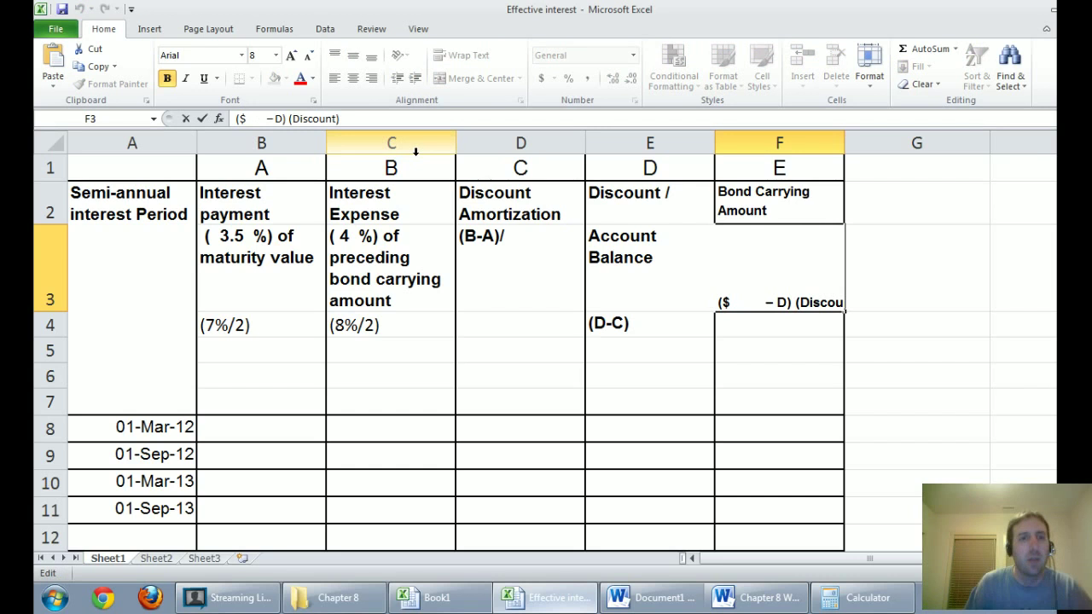
type("200K")
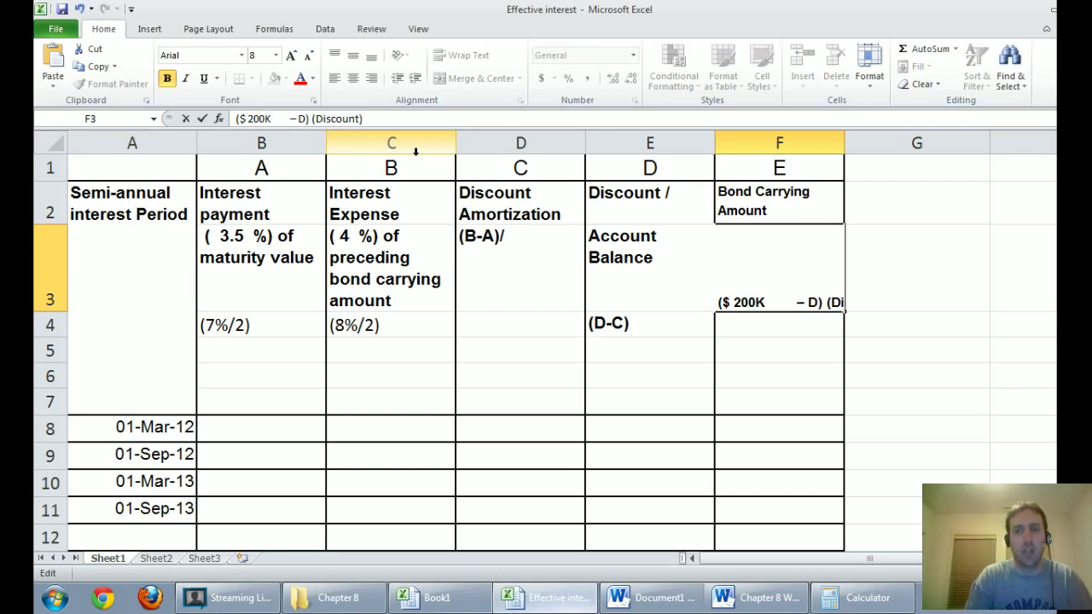
key("shift+Right")
key("shift+Right")
key("shift+Right")
key("shift+Right")
key("Delete")
key("Return")
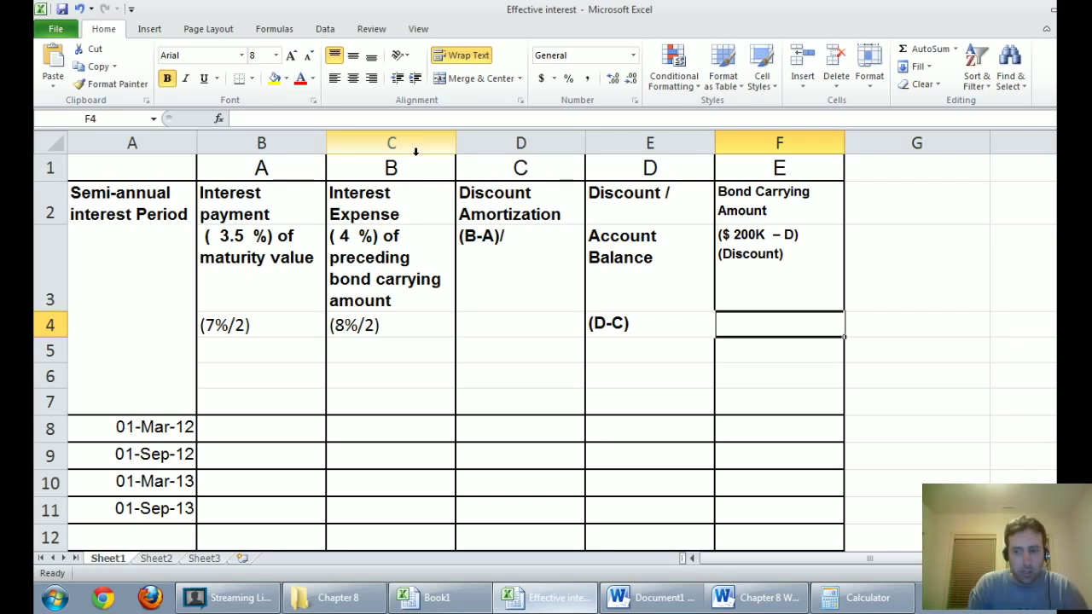
key("Left")
key("Left")
key("Left")
key("Left")
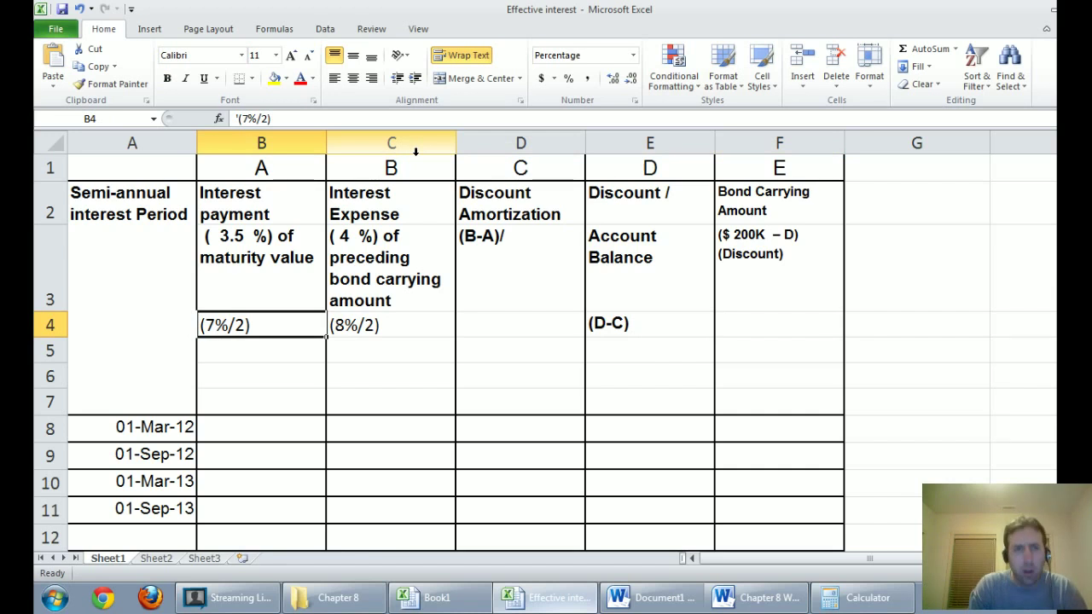
key("Down")
key("Down")
key("Down")
key("Down")
key("Left")
key("Right")
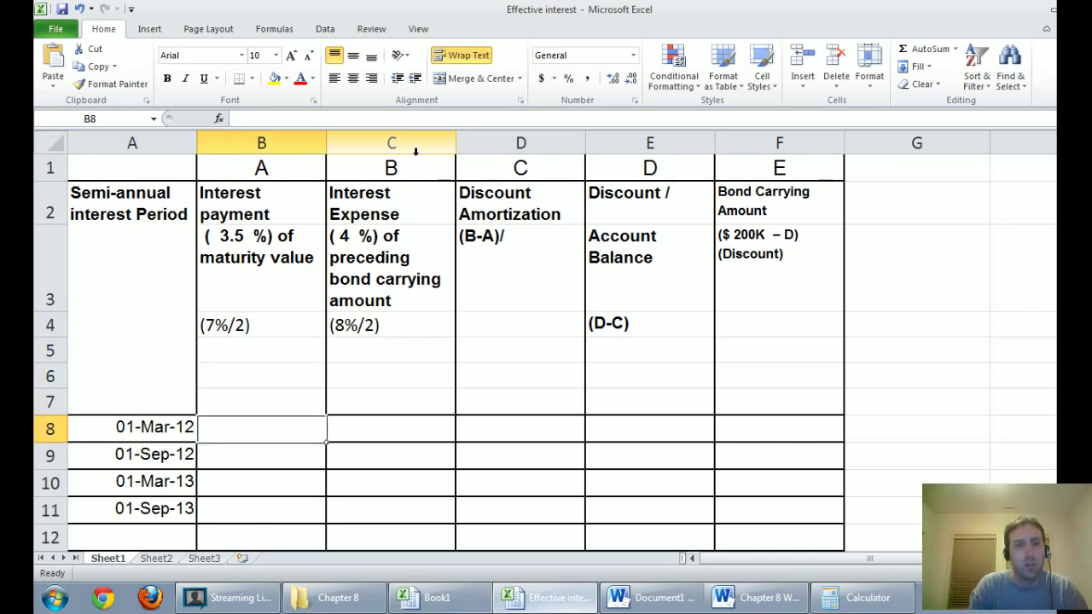
key("Up")
key("Down")
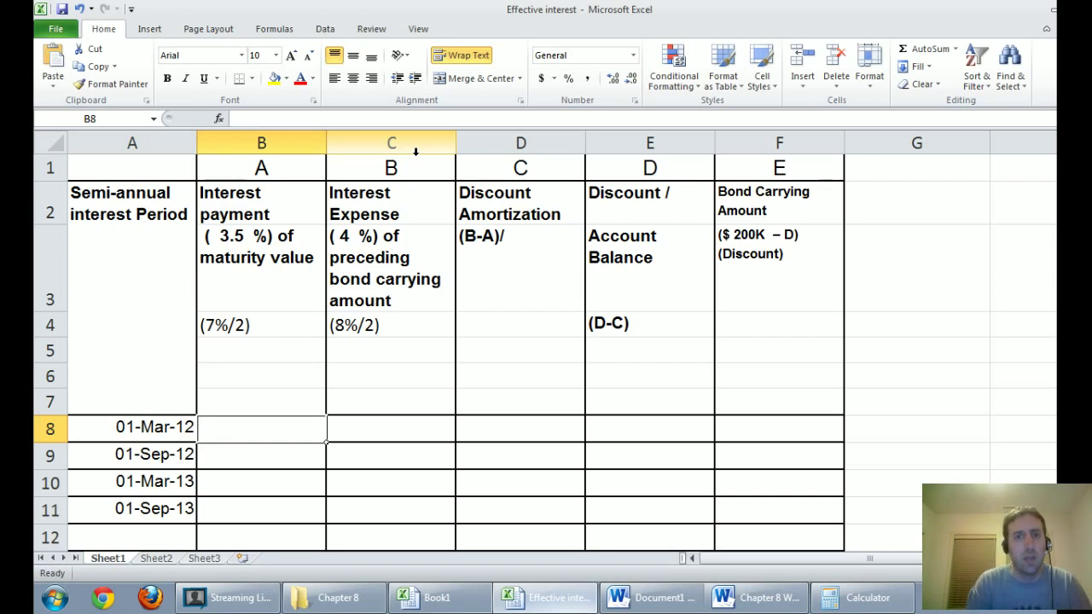
Step: Fill B8:D8 in the 01-Mar-12 row black, then return to the Word bond document
key("shift+Right")
key("shift+Right")
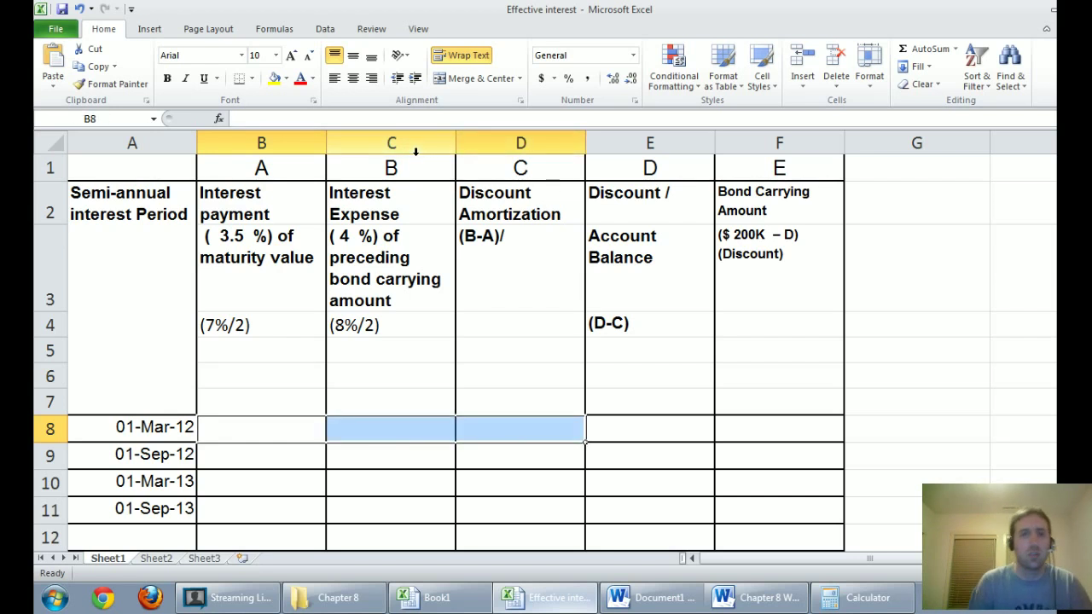
left_click(286, 78)
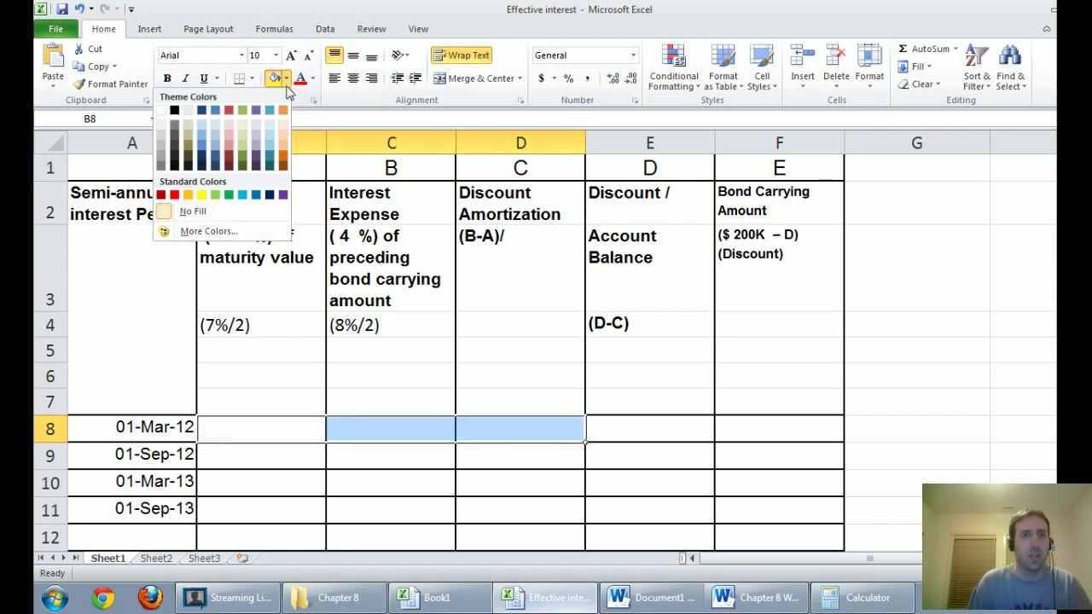
left_click(174, 110)
left_click(651, 431)
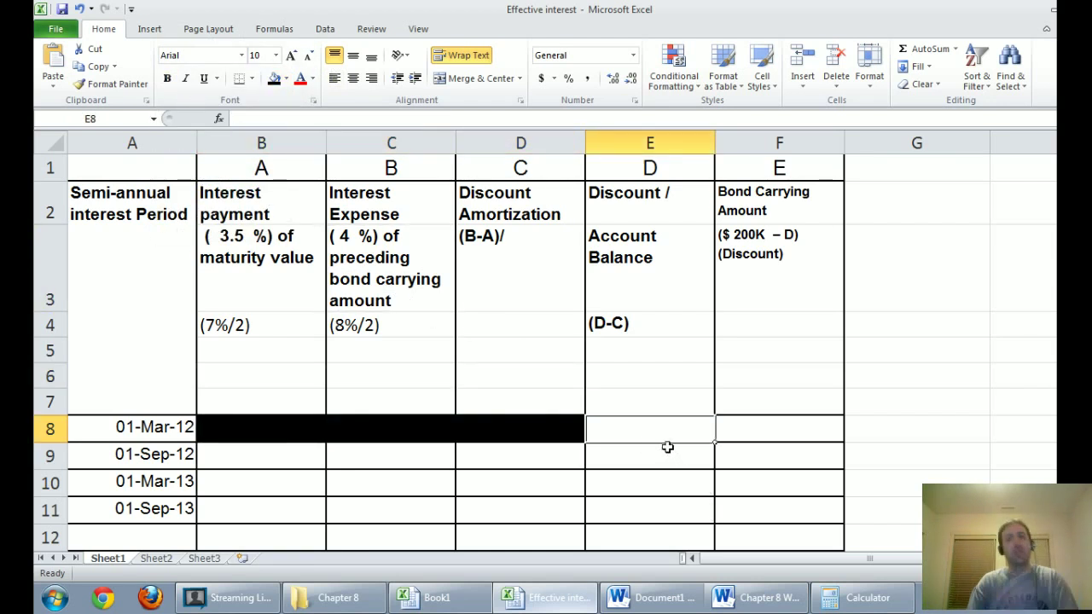
left_click(688, 600)
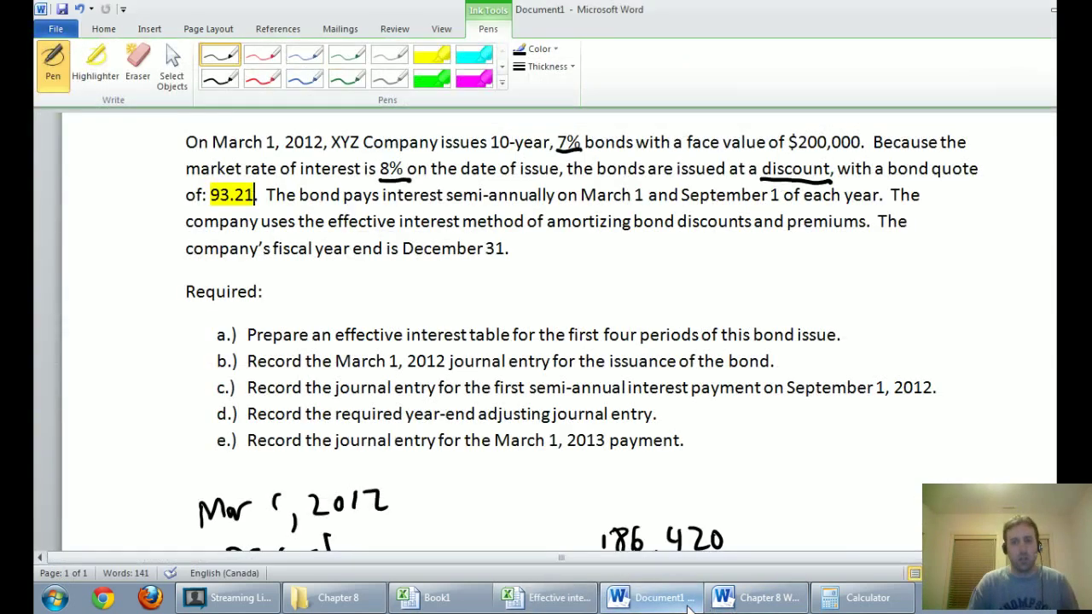
scroll(679, 431, "down", 4)
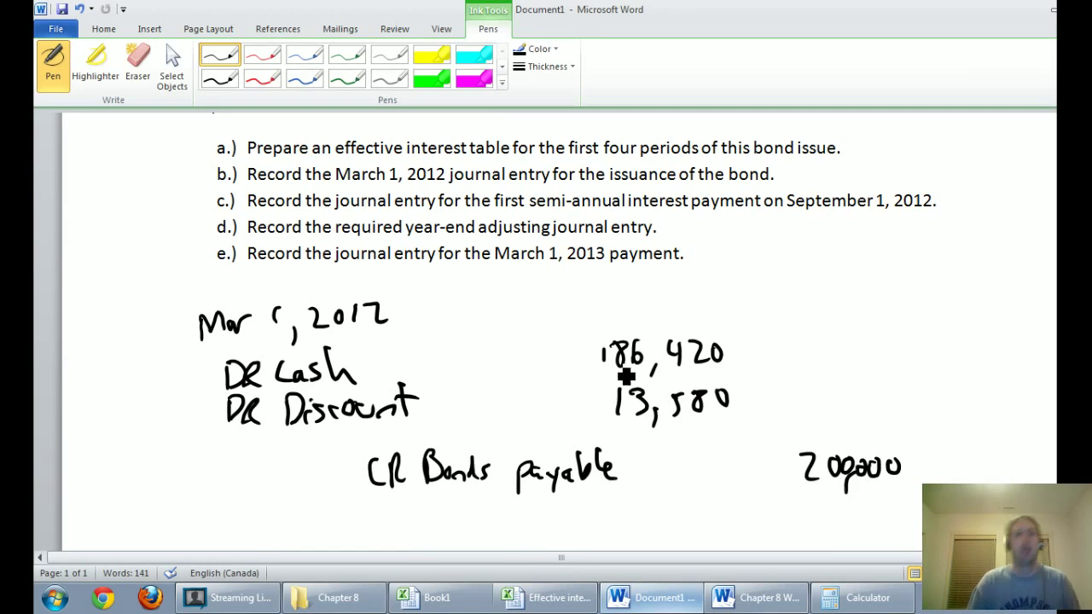
scroll(627, 367, "up", 3)
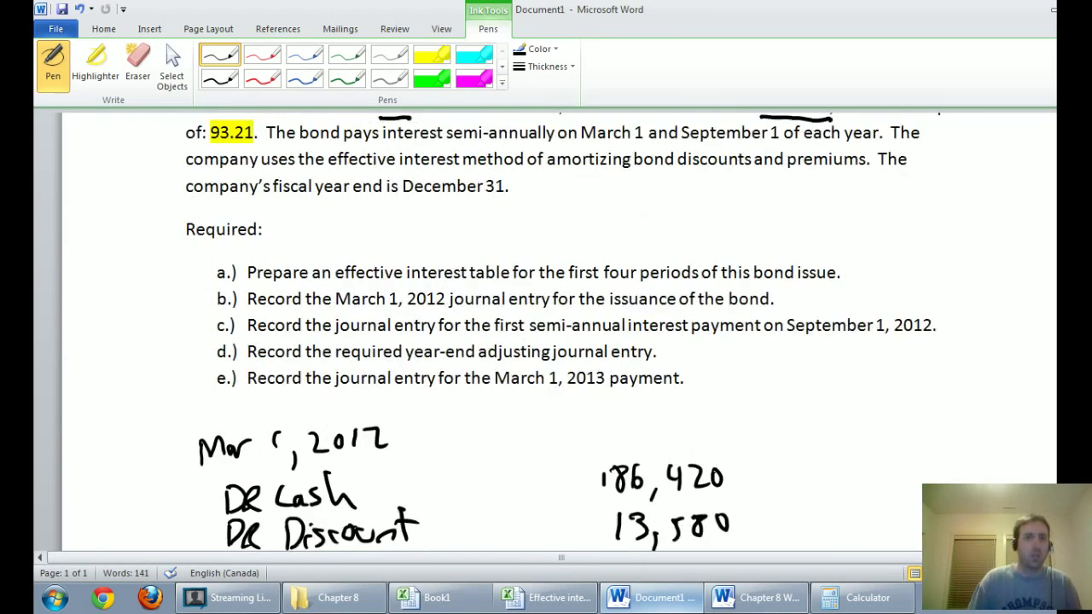
scroll(543, 341, "down", 3)
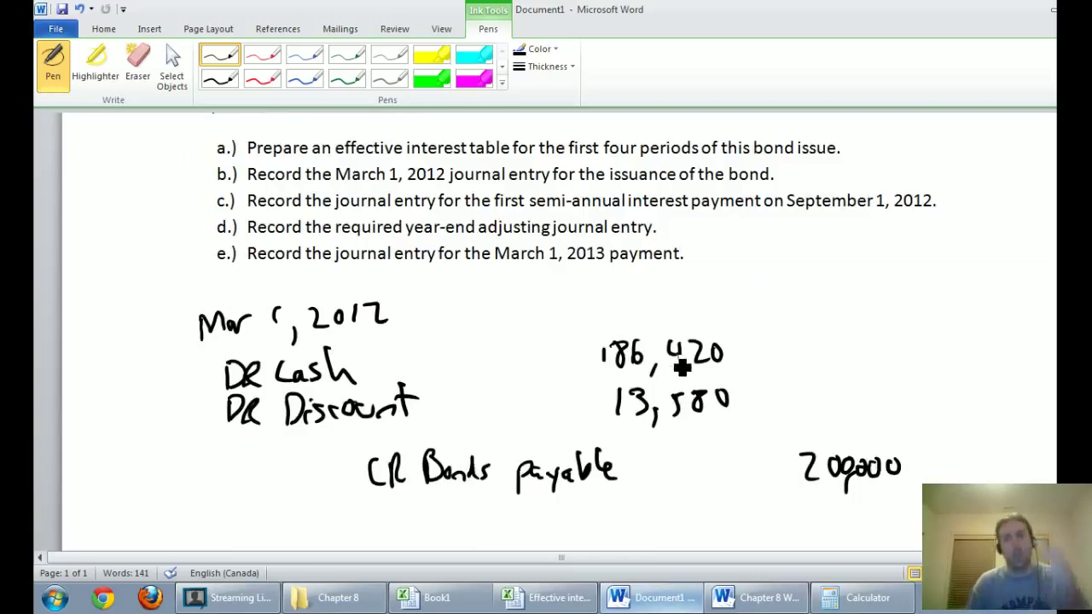